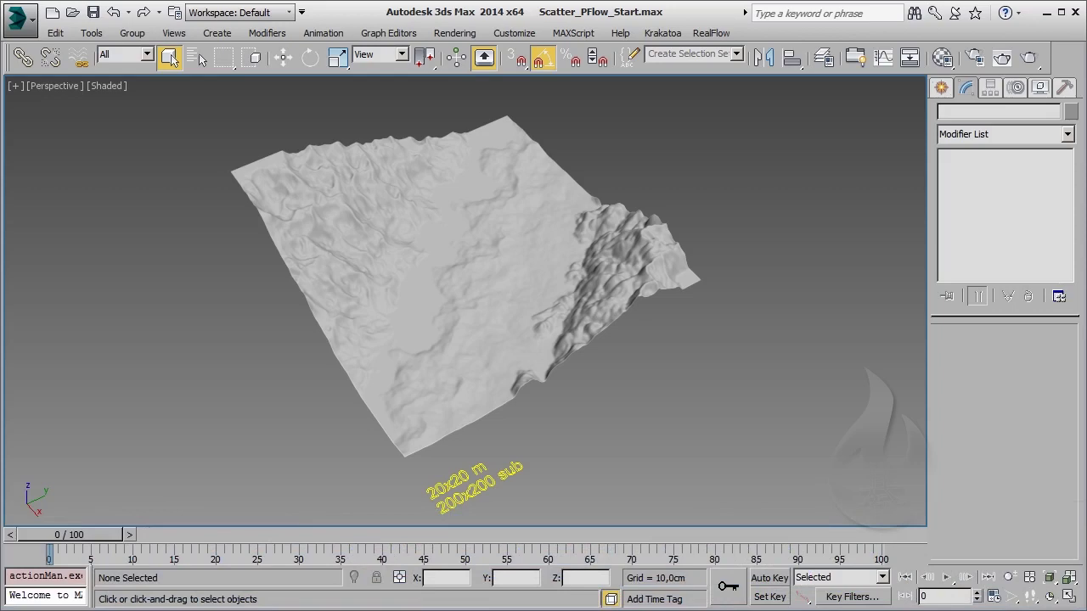
- Inspect Ground_Plane's stack: base plane size, UVW Map, both Displace modifiers and TurboSmooth
left_click(431, 326)
left_click(1018, 252)
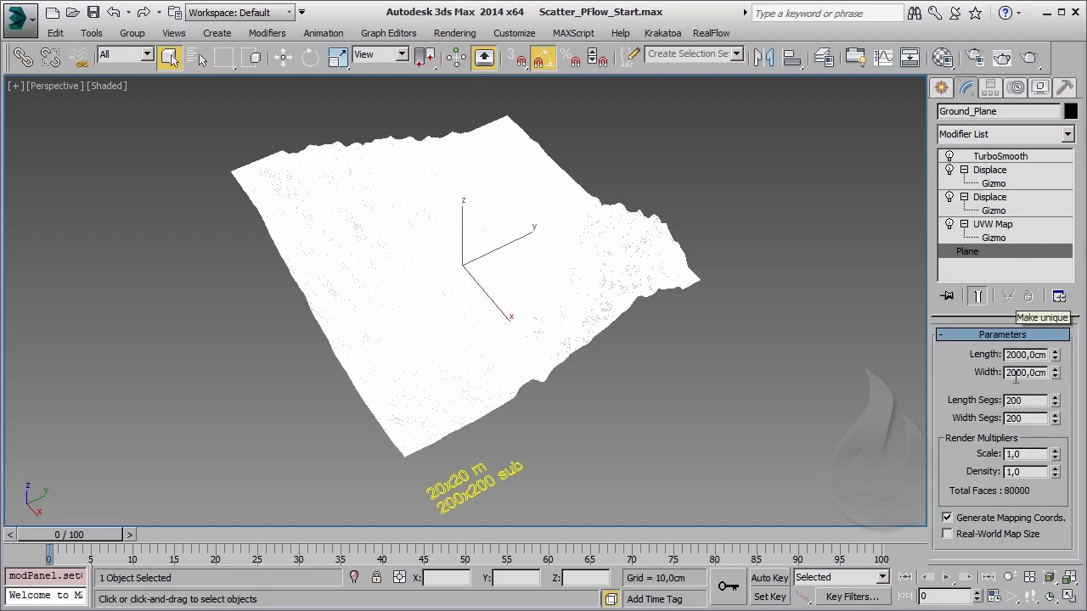
left_click(995, 226)
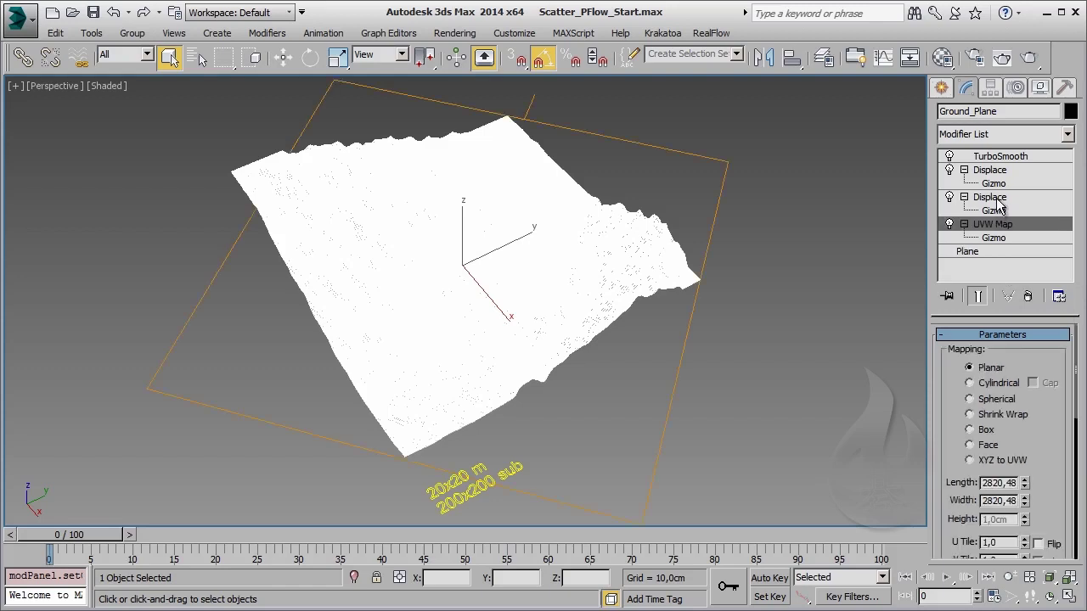
left_click(998, 200)
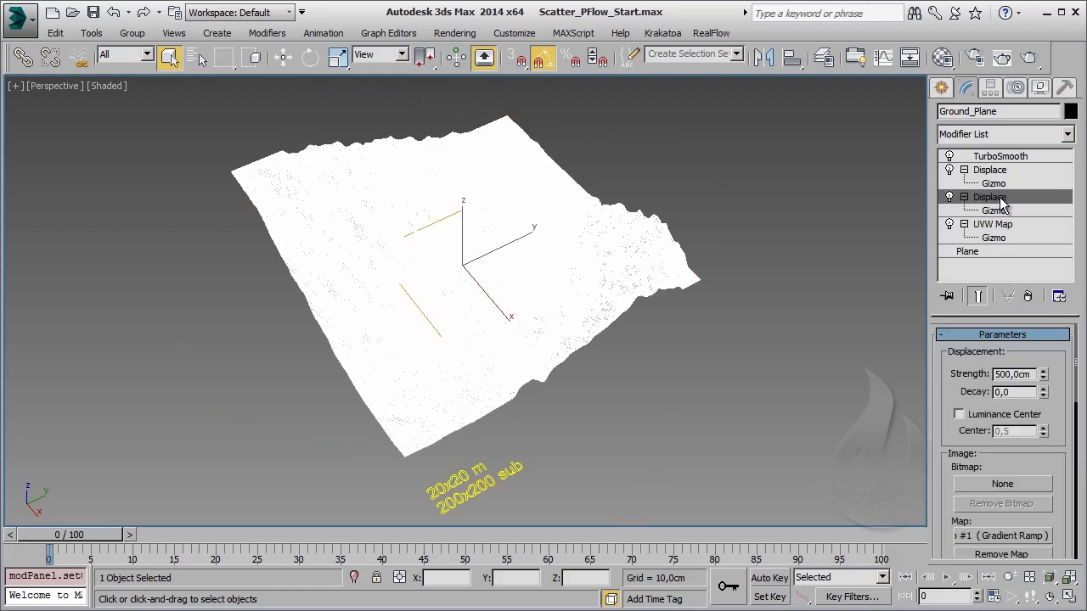
left_click(1002, 172)
left_click(1006, 156)
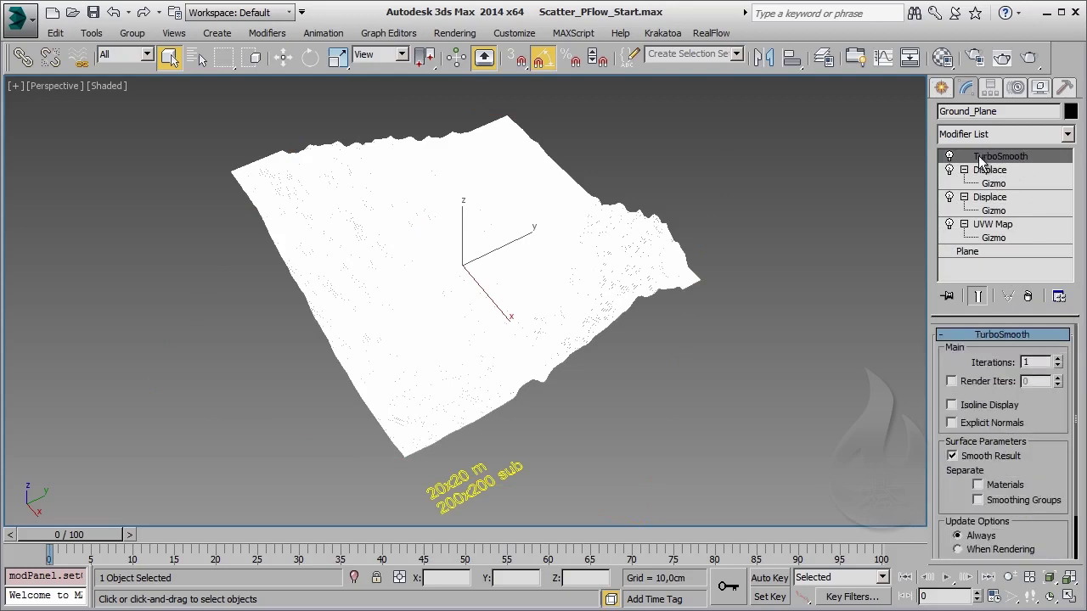
left_click(762, 160)
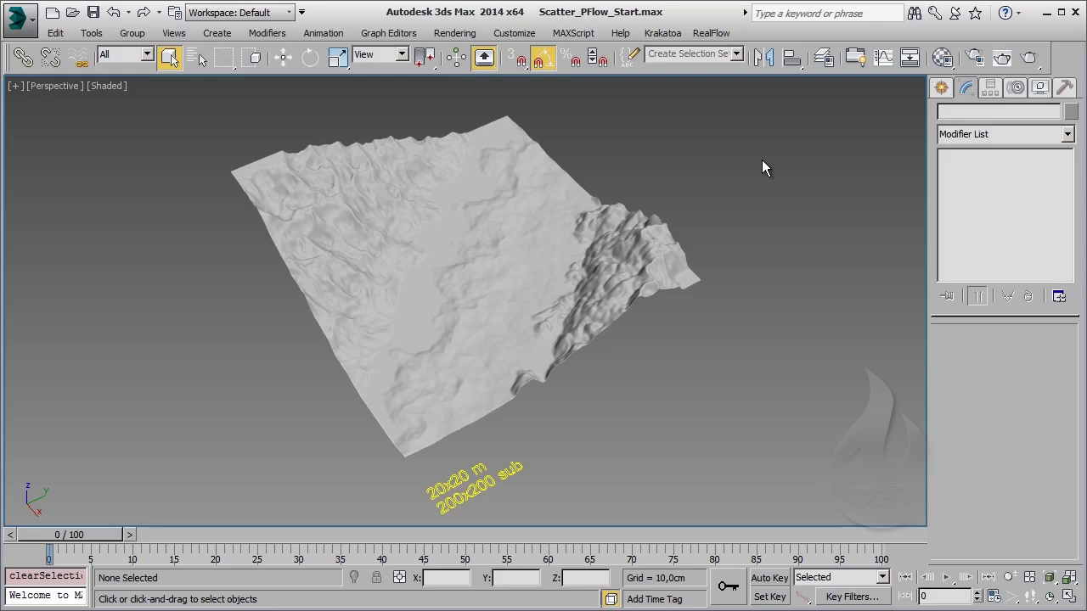
- Convert Ground_Plane to an Editable Poly, collapsing its modifiers, then deselect it
left_click(534, 228)
right_click(533, 229)
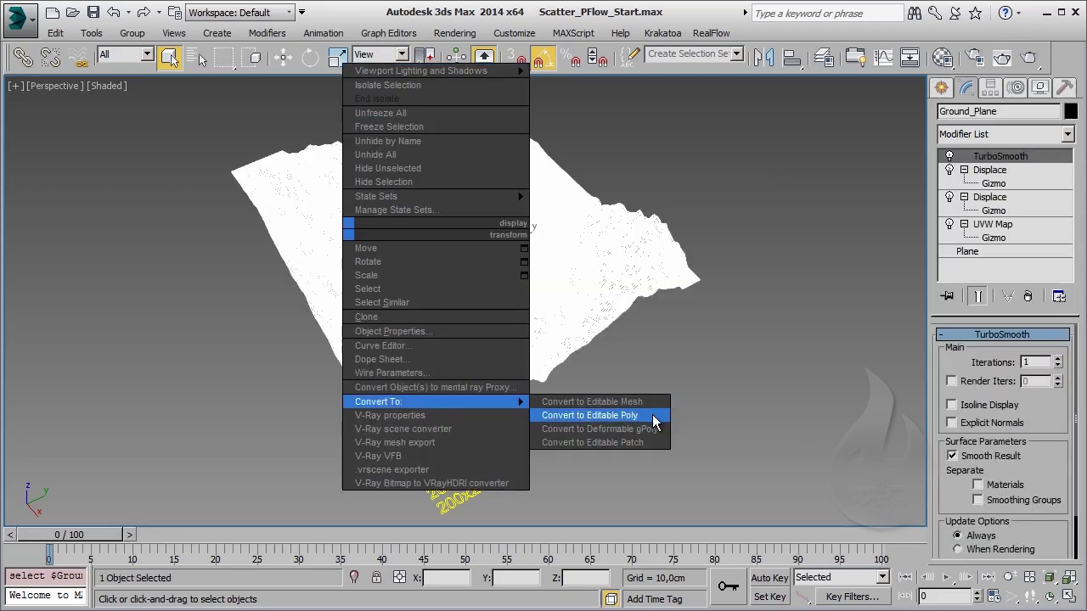
left_click(652, 415)
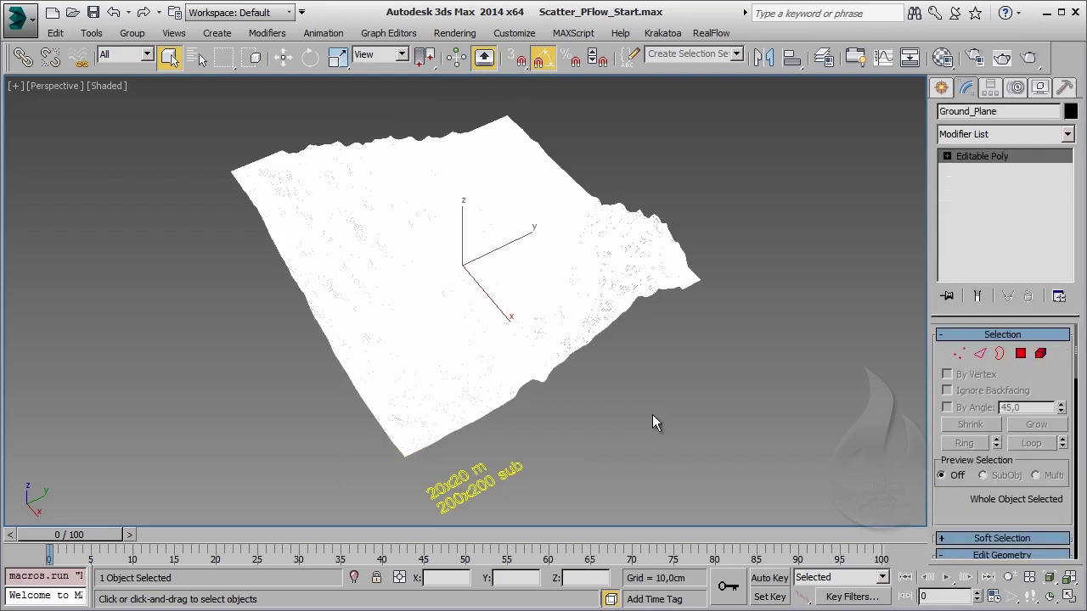
left_click(652, 415)
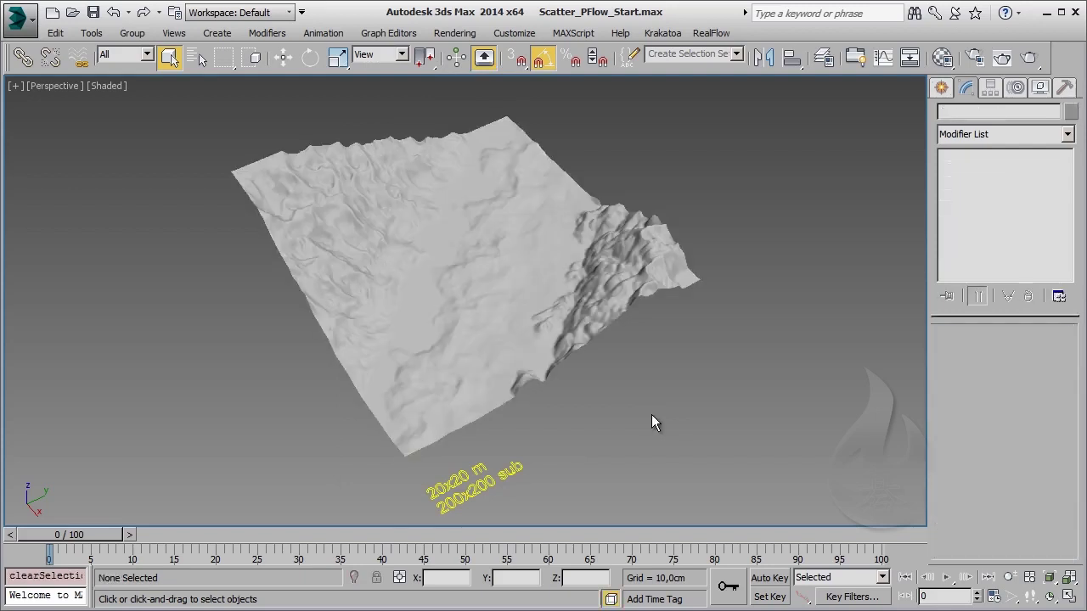
- In Particle View, add an Empty Flow source and a Birth event, and wire them together
key("6")
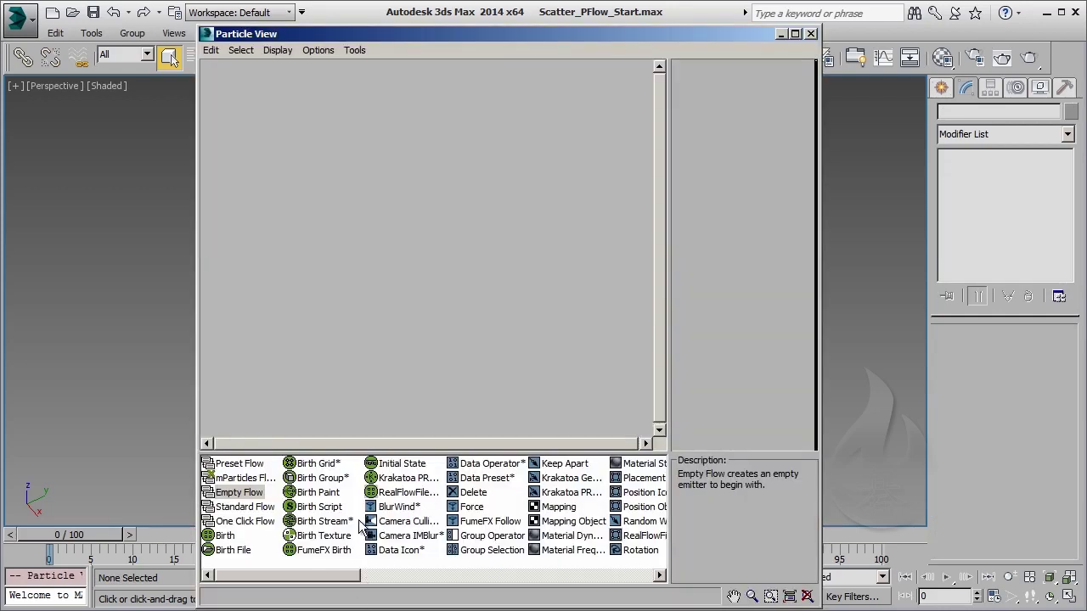
left_click_drag(253, 494, 285, 151)
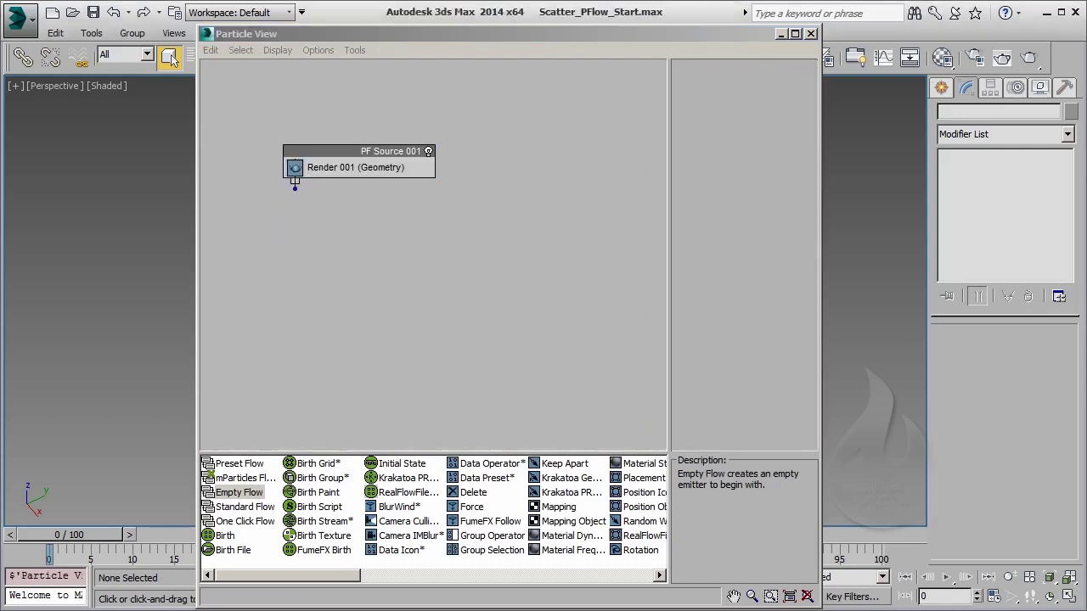
left_click_drag(224, 536, 283, 283)
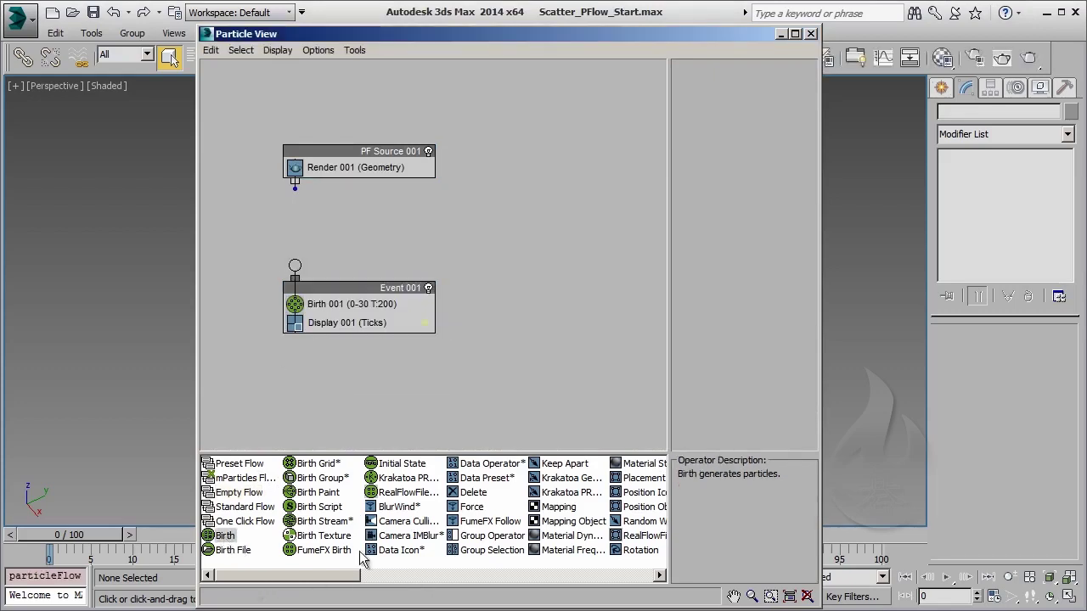
left_click_drag(295, 188, 295, 264)
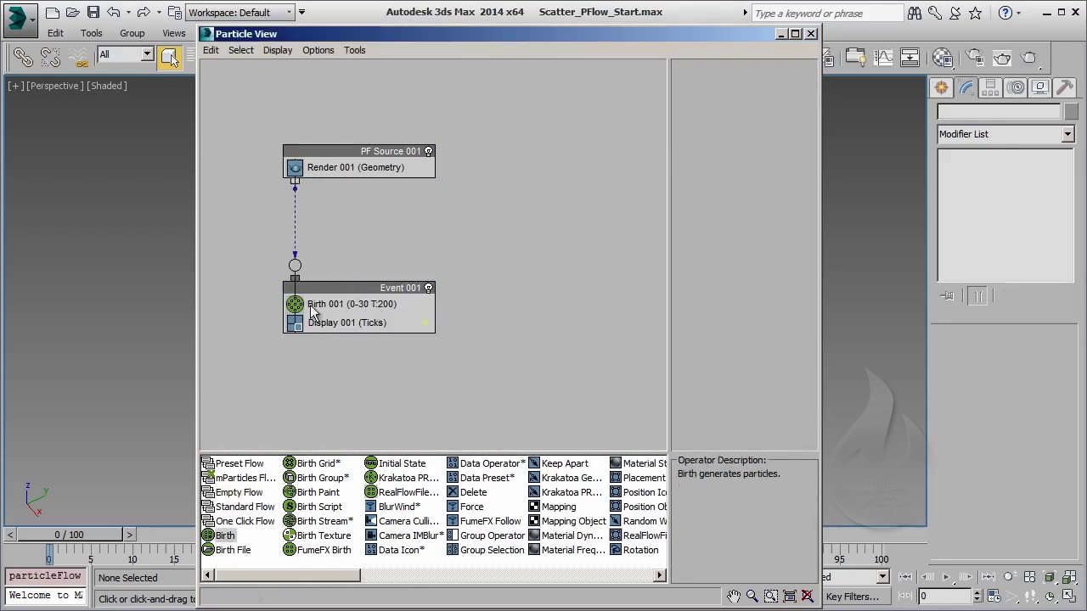
- Set the Birth operator's Emit Stop to 0 and Amount to 400
left_click(346, 303)
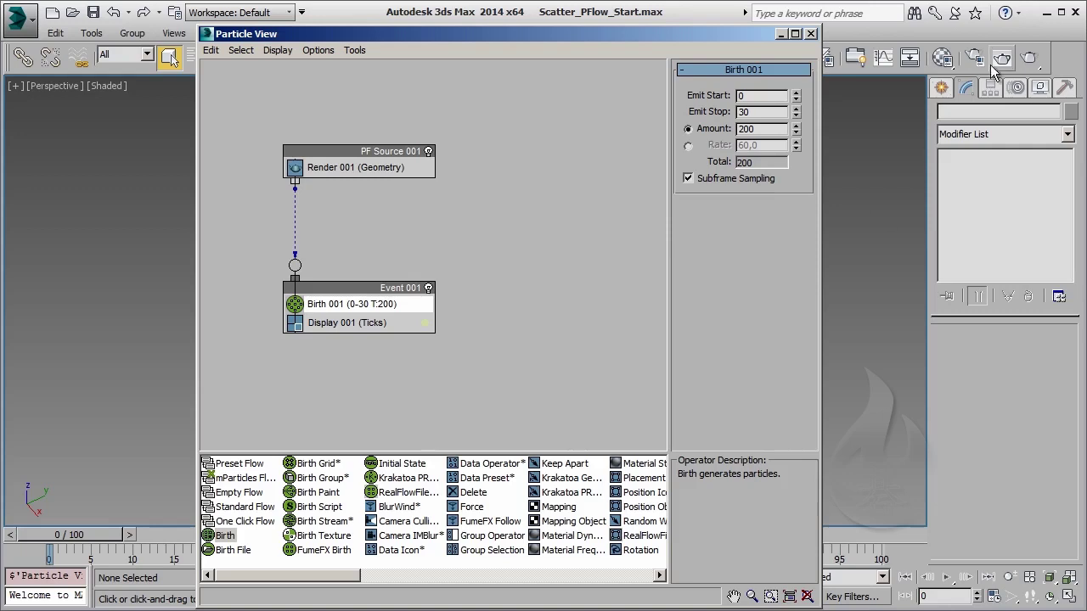
right_click(797, 113)
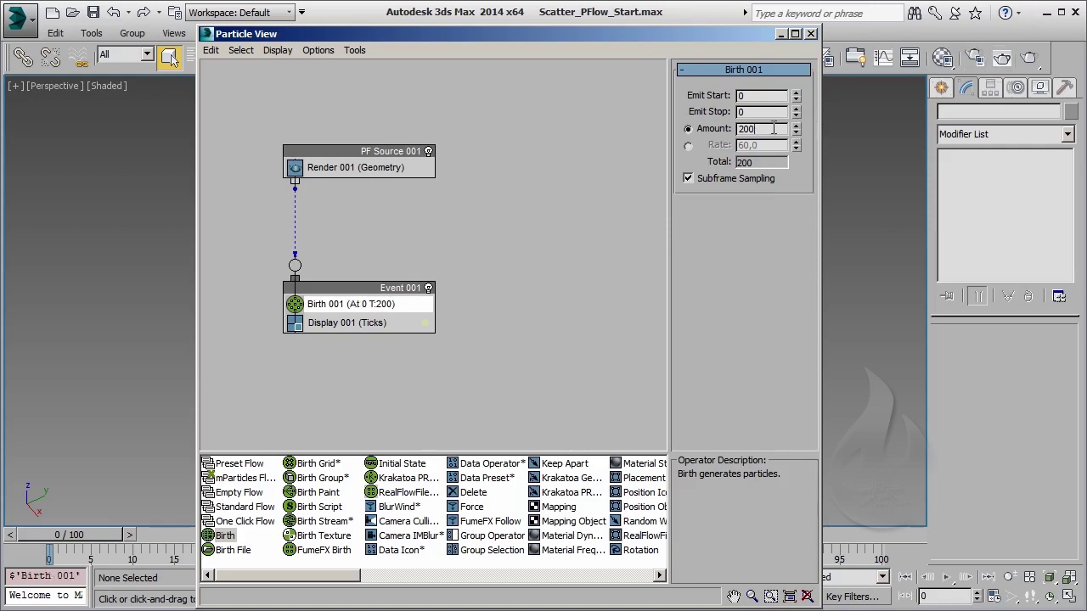
key("Tab")
type("400")
key("Return")
- Add a Position Object to Event 001 emitting from Ground_Plane, with Density By Material enabled
left_click_drag(308, 575, 340, 575)
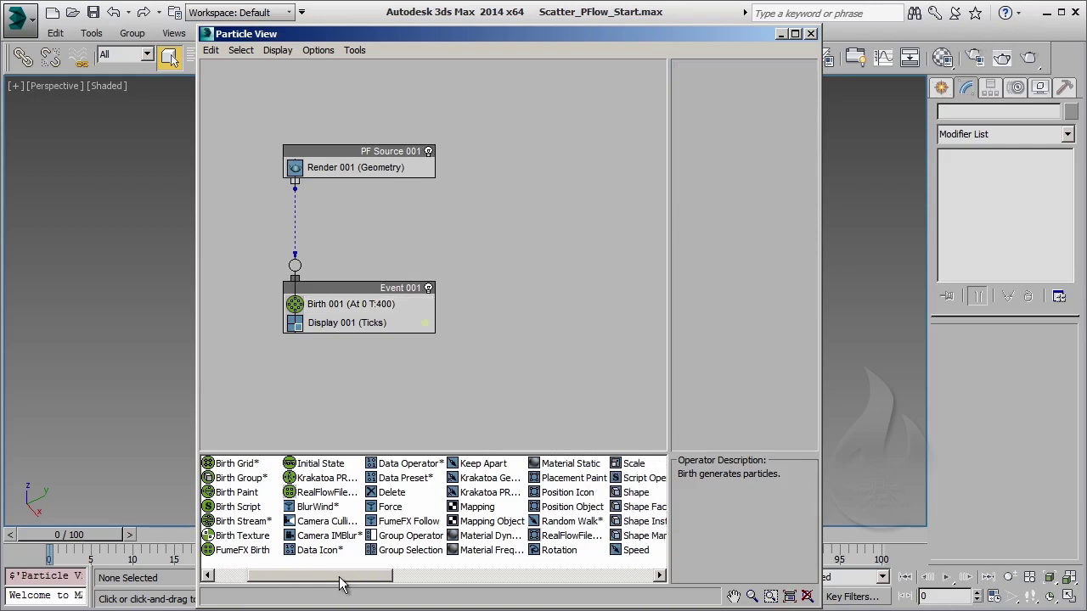
left_click_drag(571, 507, 311, 315)
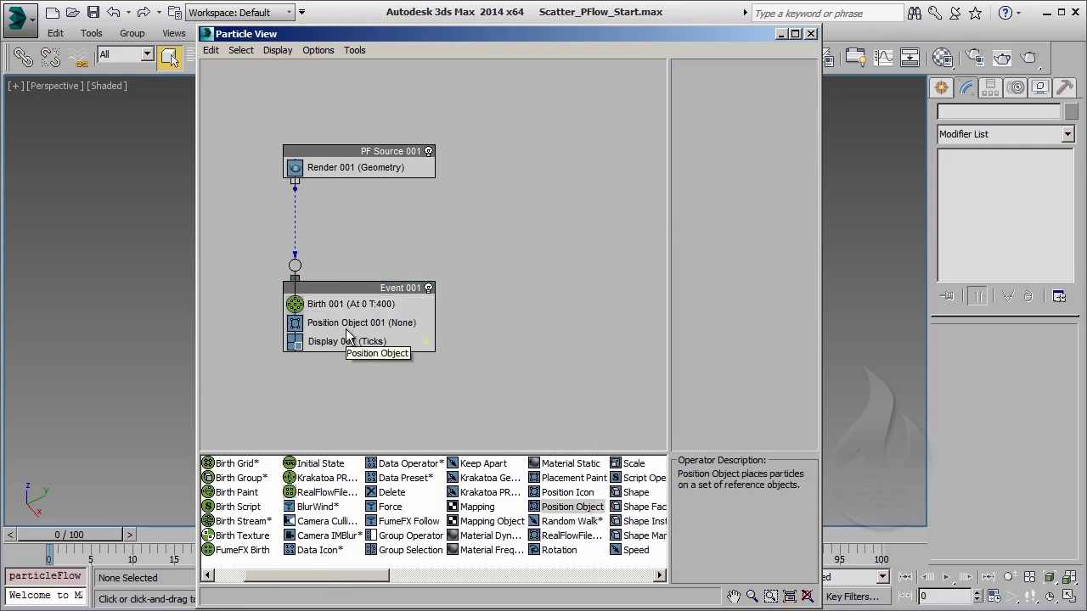
left_click(346, 331)
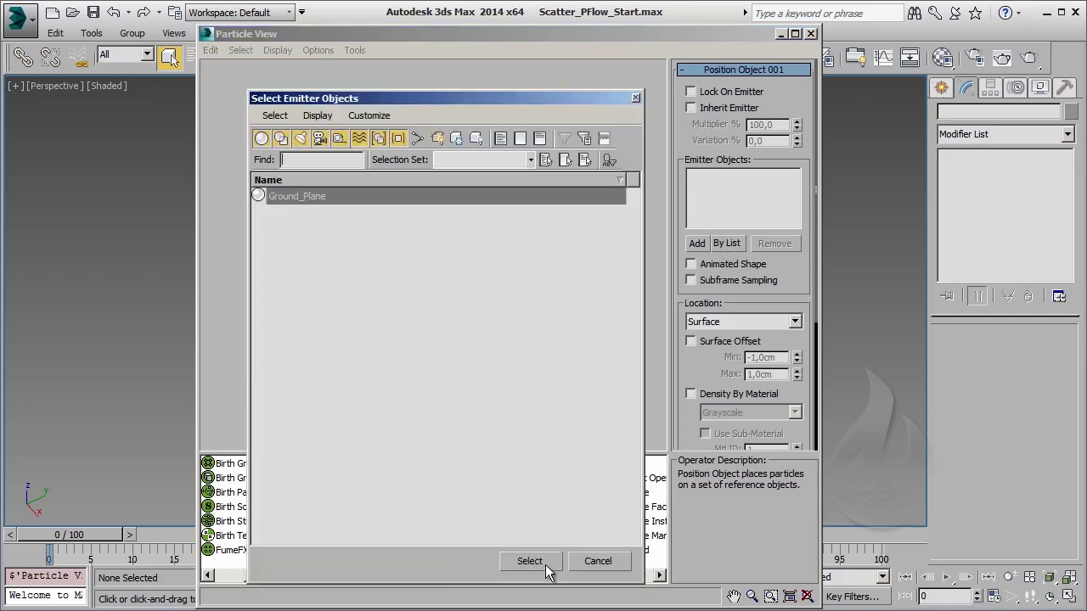
left_click(530, 562)
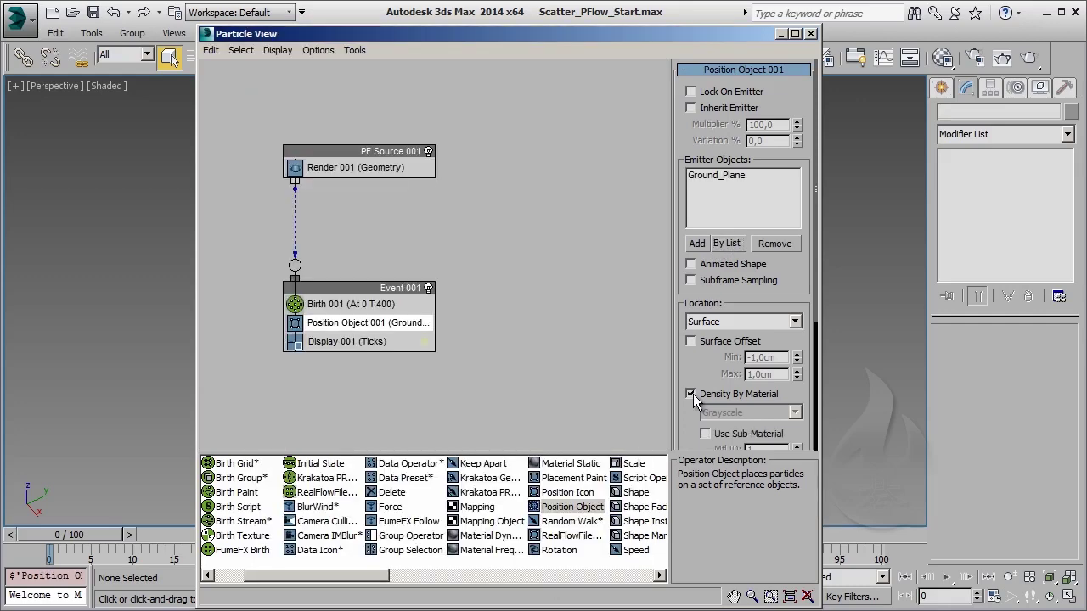
left_click(691, 394)
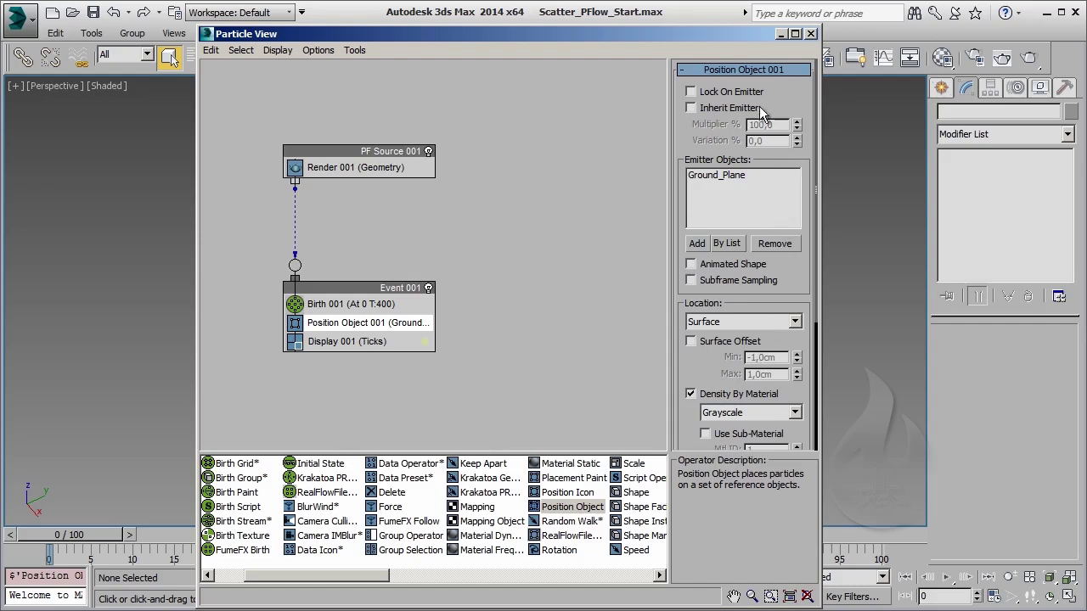
left_click(783, 35)
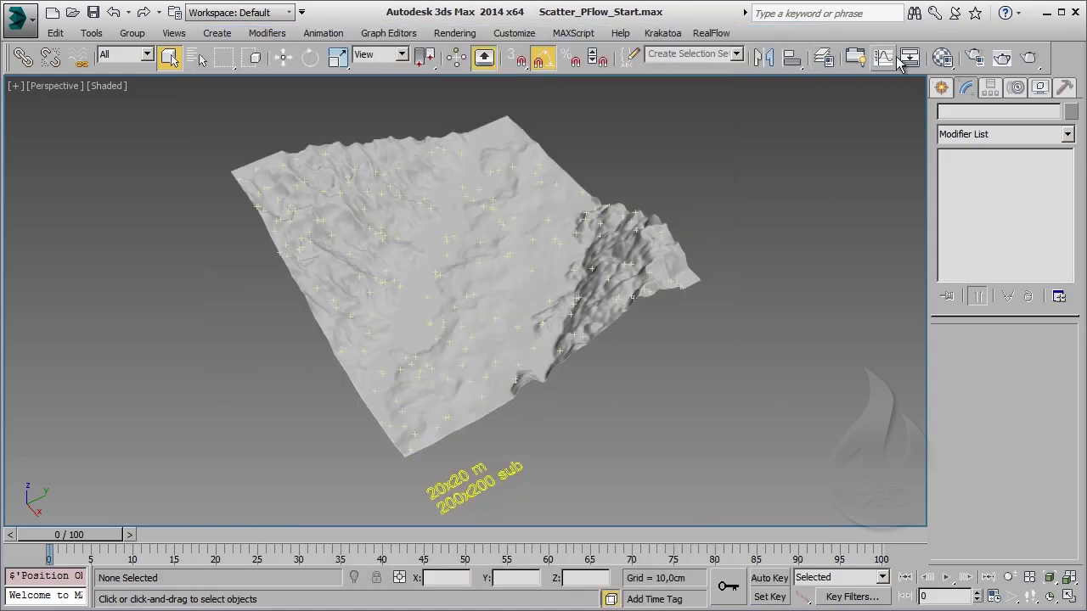
- Open material 4's Diffuse Gradient Ramp and enable Show Shaded Material in Viewport
left_click(943, 56)
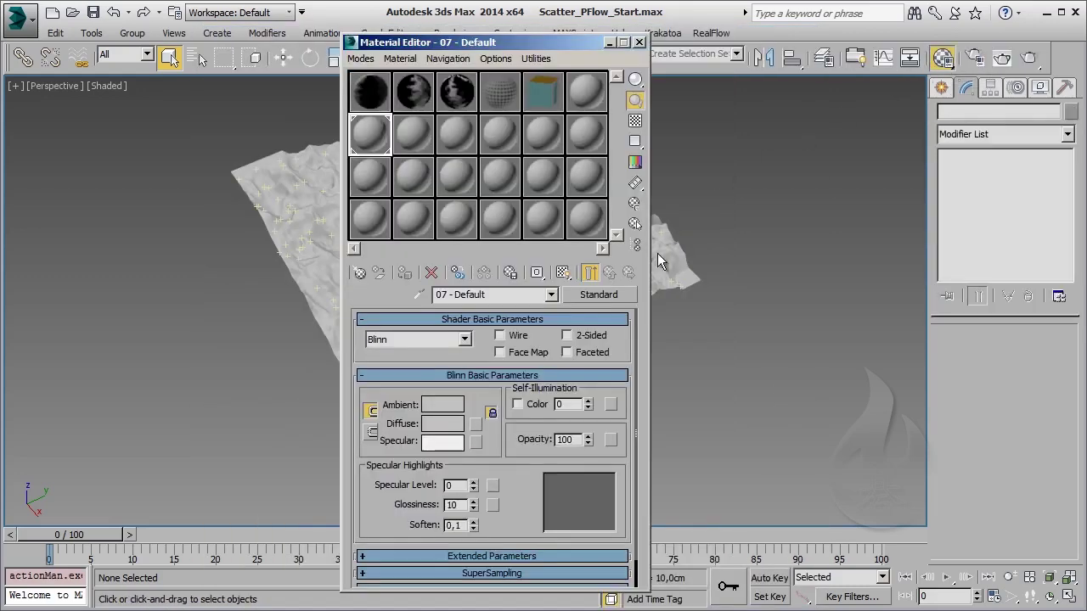
left_click(458, 90)
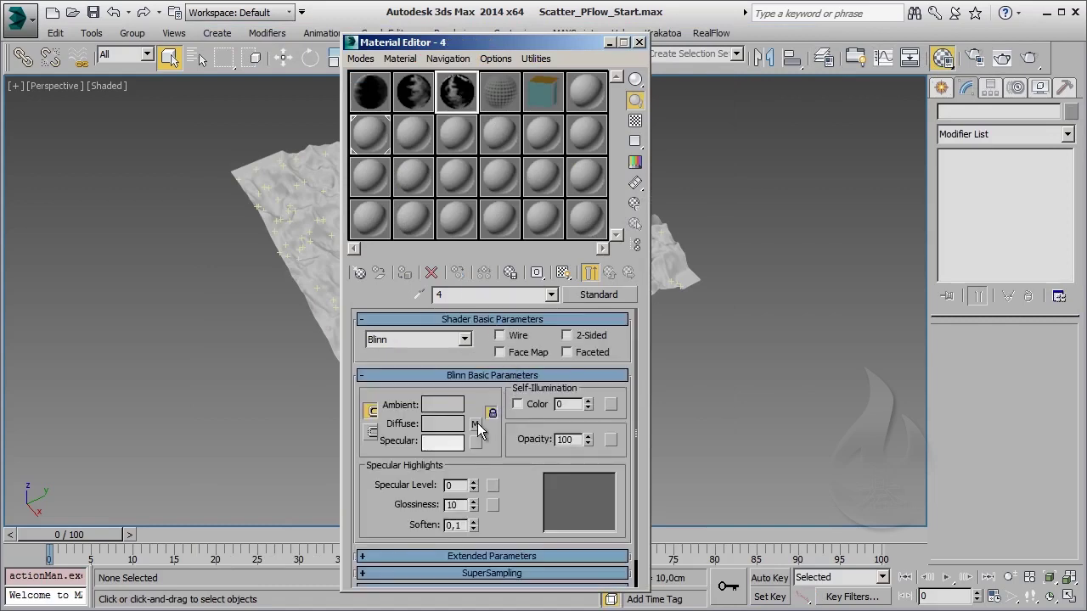
left_click(476, 425)
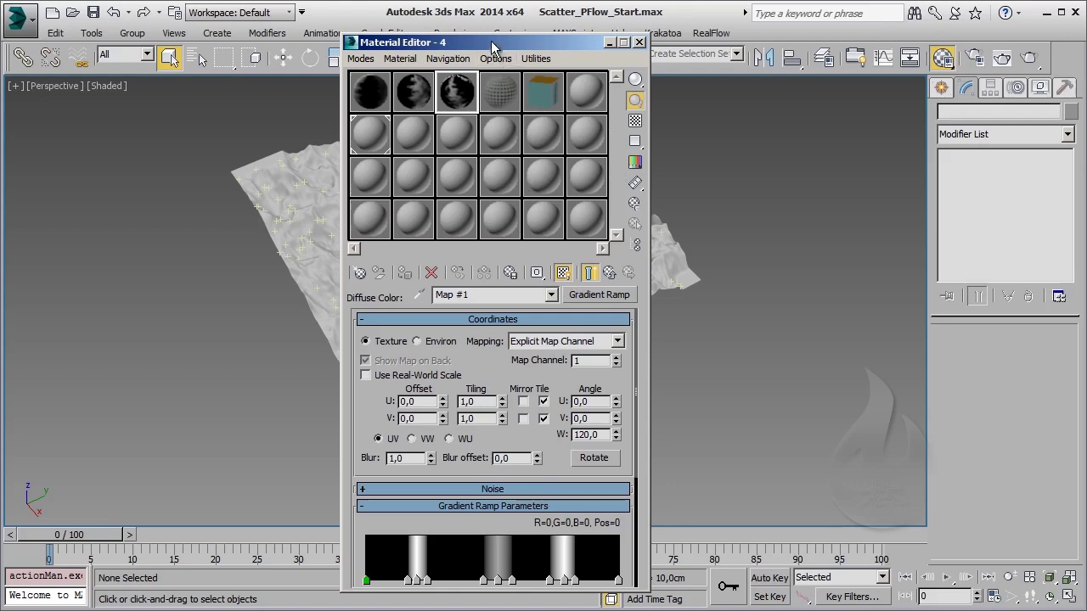
left_click_drag(493, 47, 699, 39)
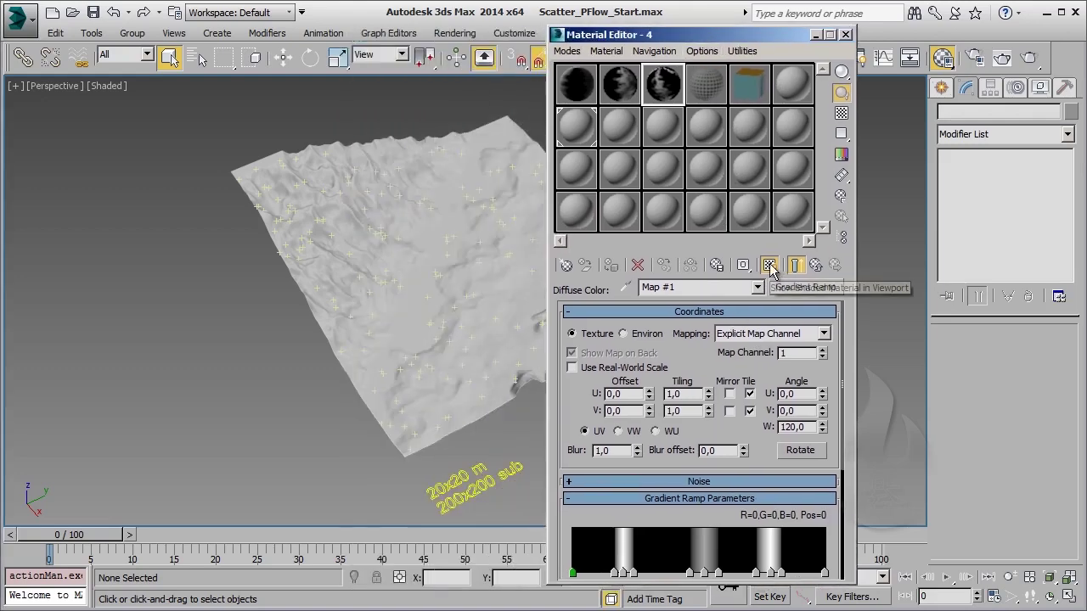
left_click(771, 268)
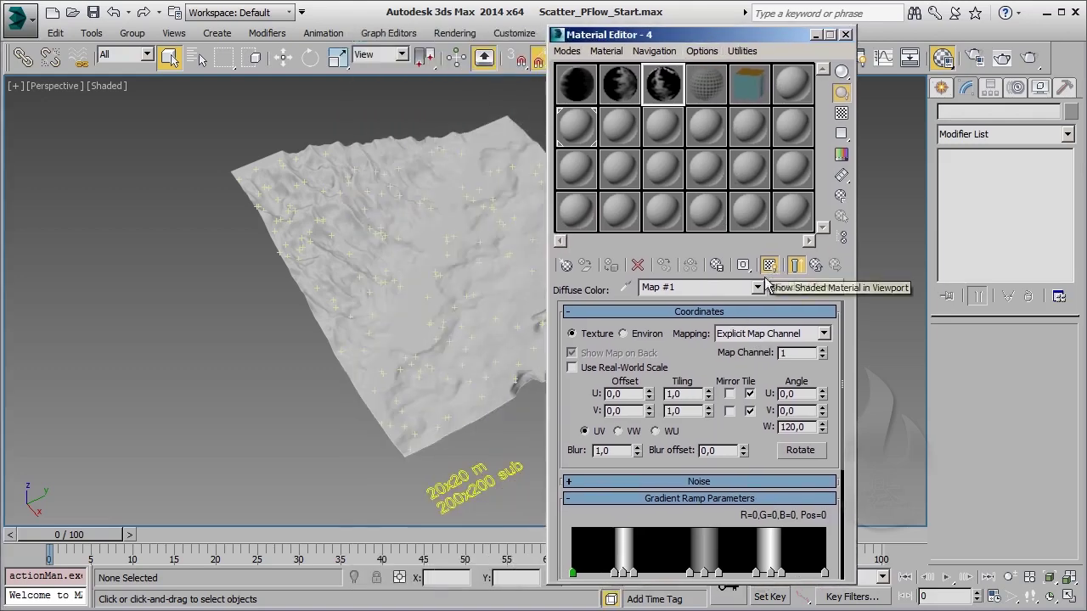
- Assign material 4 to Ground_Plane so its black-and-white ramp shows in the viewport
left_click(476, 270)
left_click(616, 272)
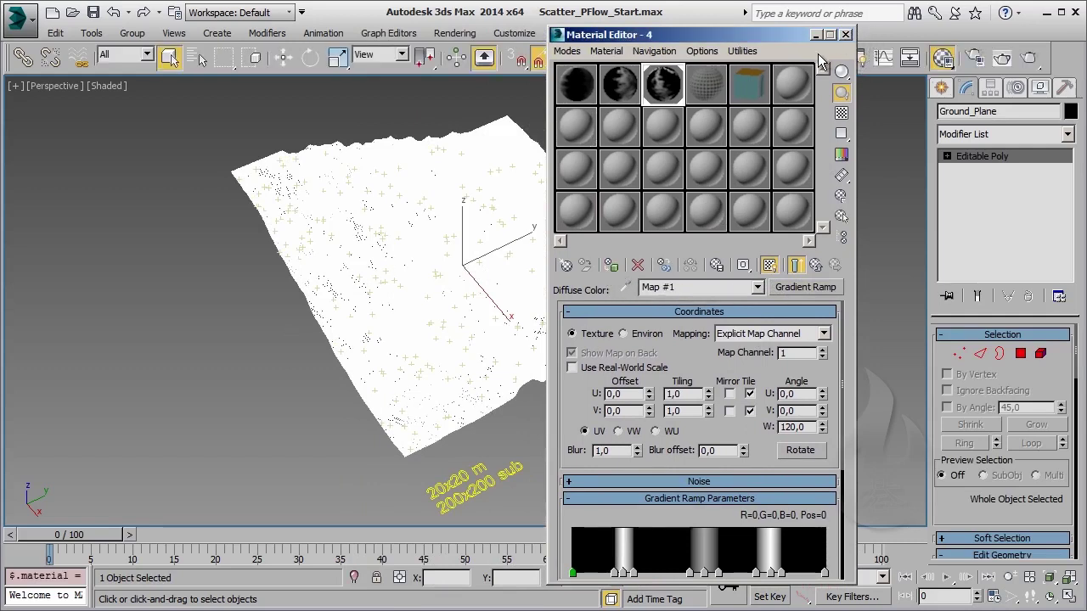
left_click(817, 266)
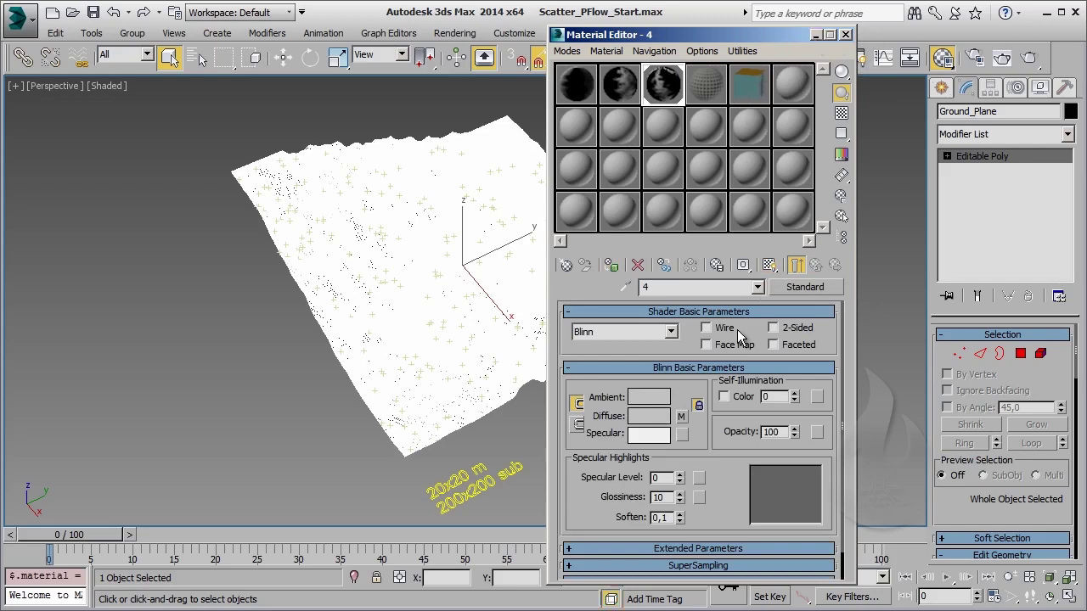
left_click(813, 37)
left_click(206, 438)
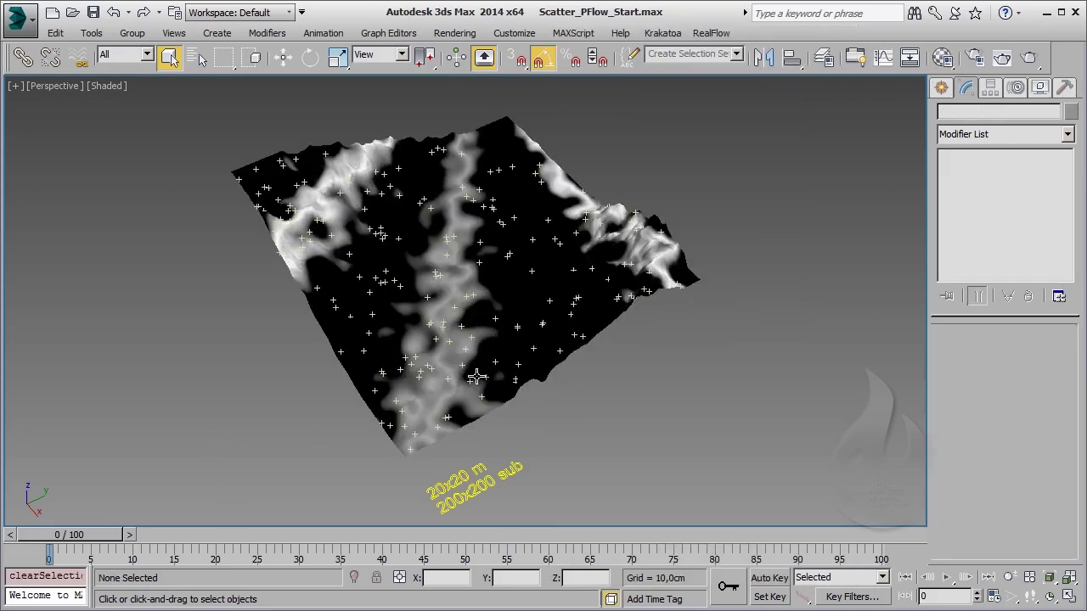
- Reopen Particle View and toggle Density By Material off and back on to compare
key("6")
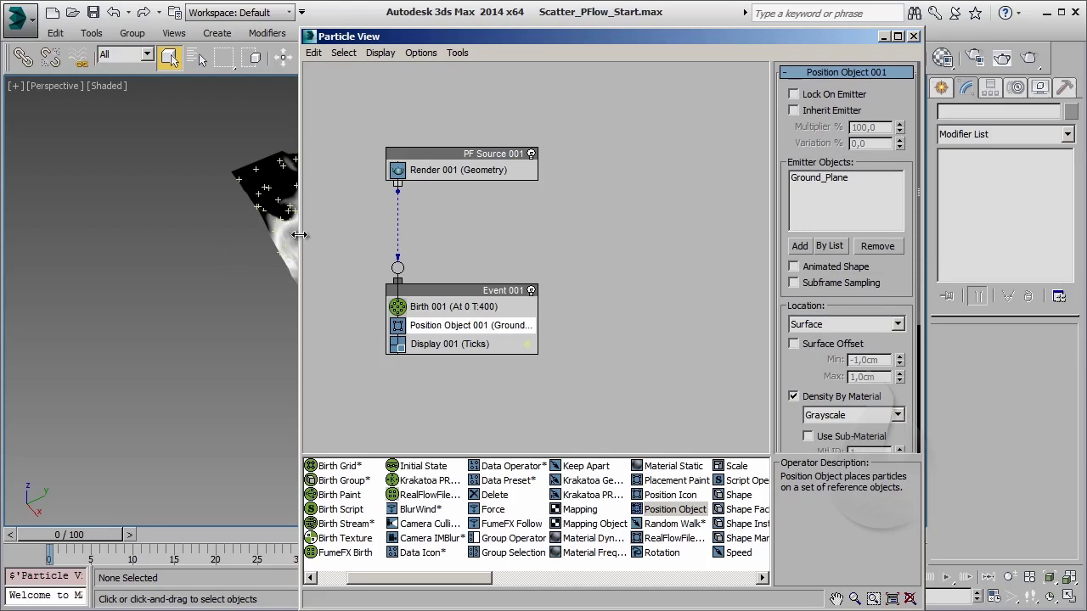
left_click_drag(303, 235, 471, 235)
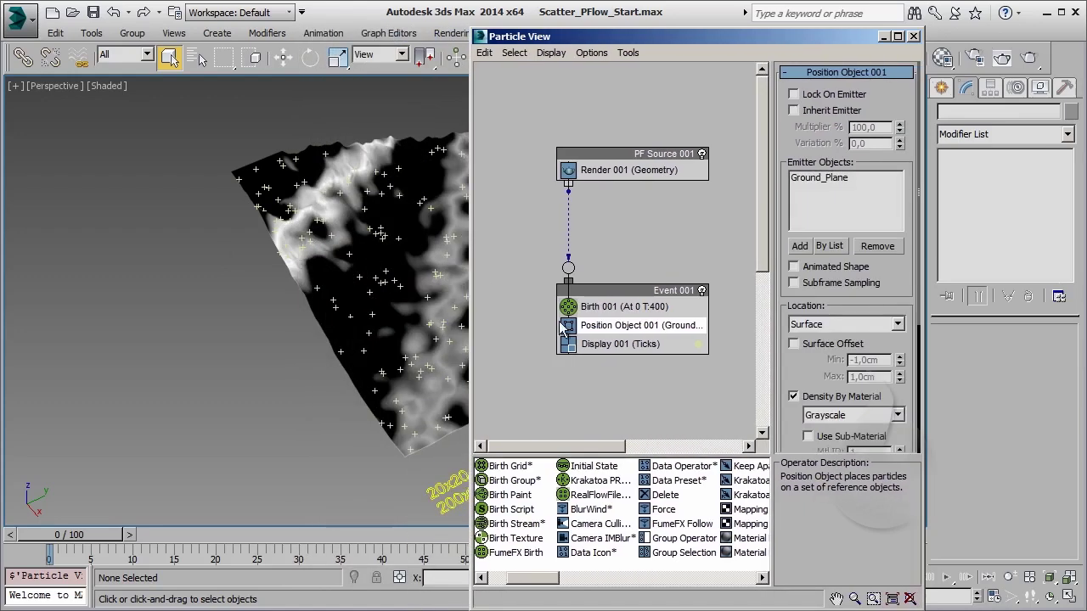
left_click(793, 397)
left_click(794, 396)
left_click_drag(466, 533, 253, 548)
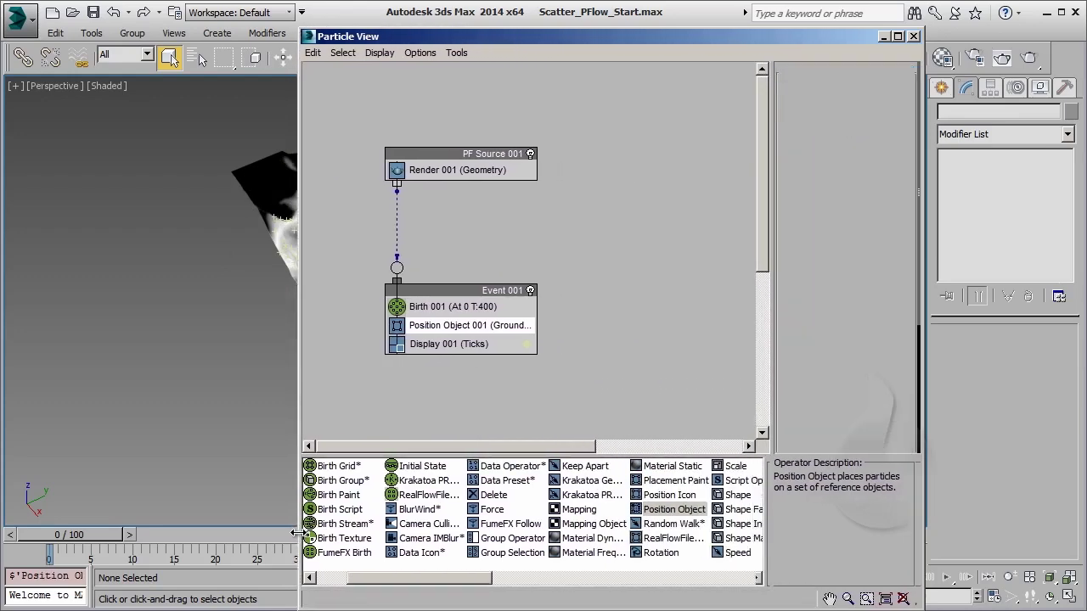
- Insert a Shape Facing operator into Event 001 above Display and show its parameters
left_click_drag(416, 578, 439, 582)
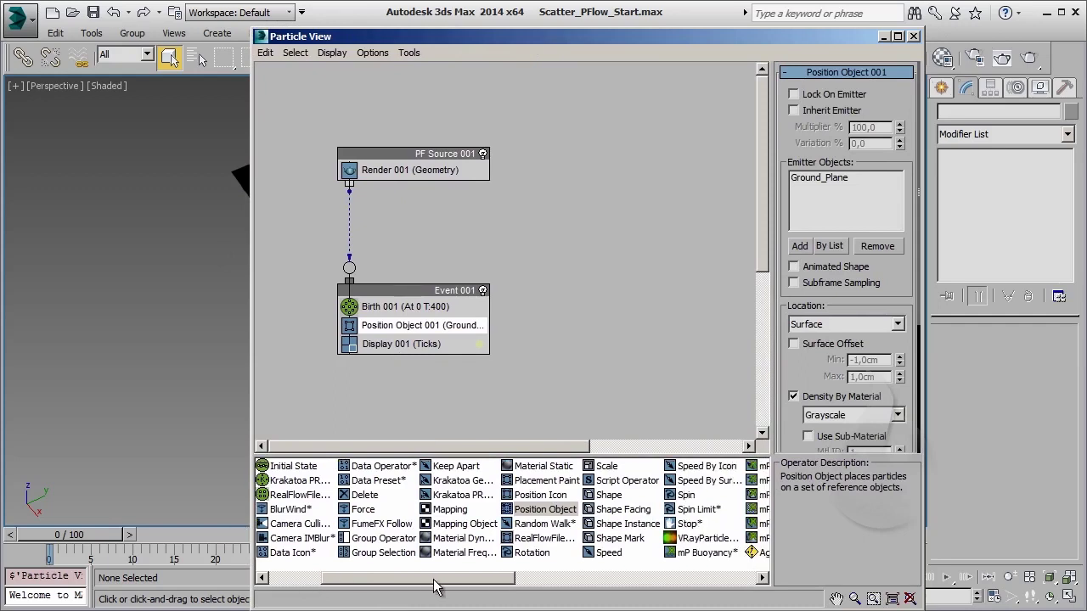
left_click_drag(620, 510, 412, 344)
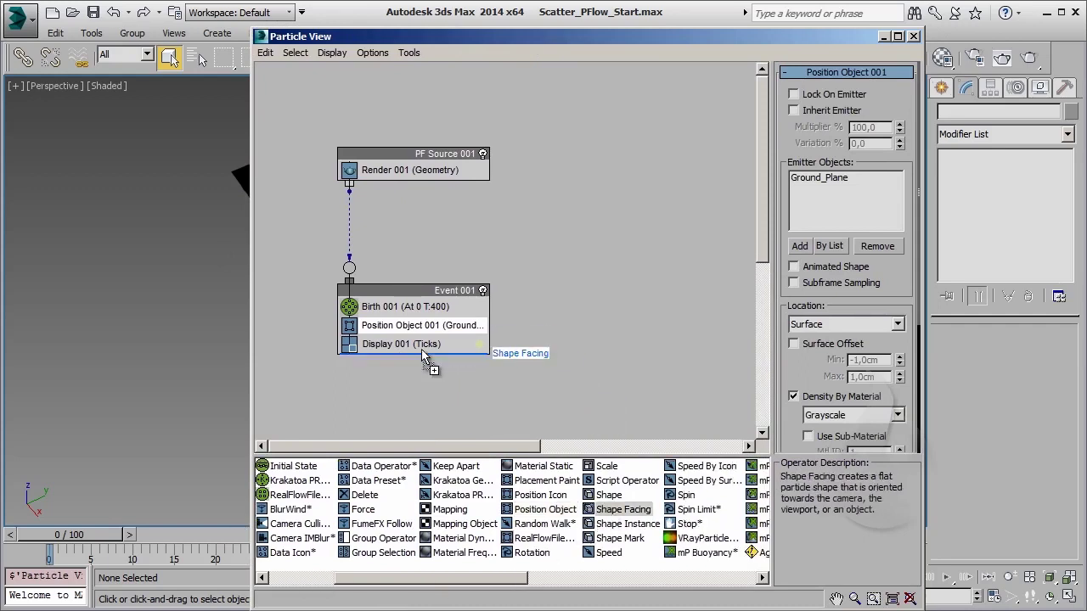
left_click(415, 350)
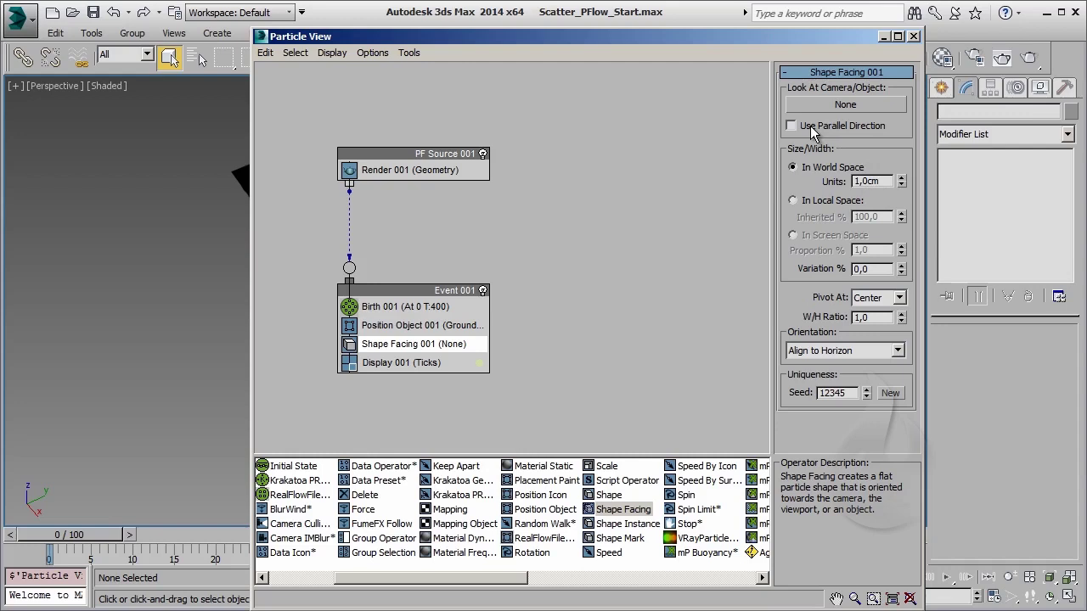
- Set Shape Facing's Look At object to Camera001, picked in the viewport
left_click(839, 105)
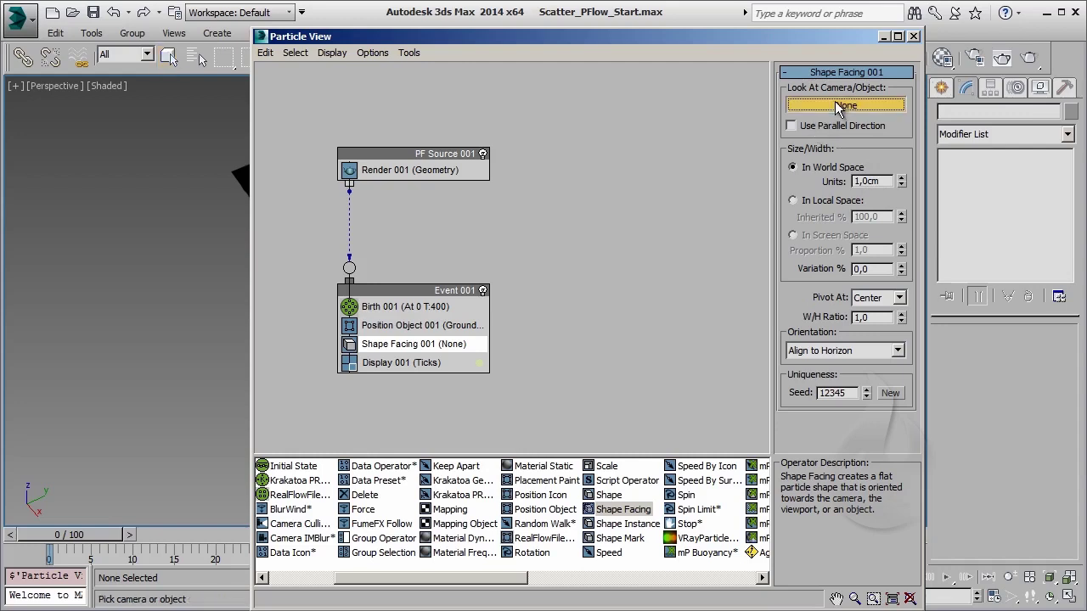
left_click(884, 37)
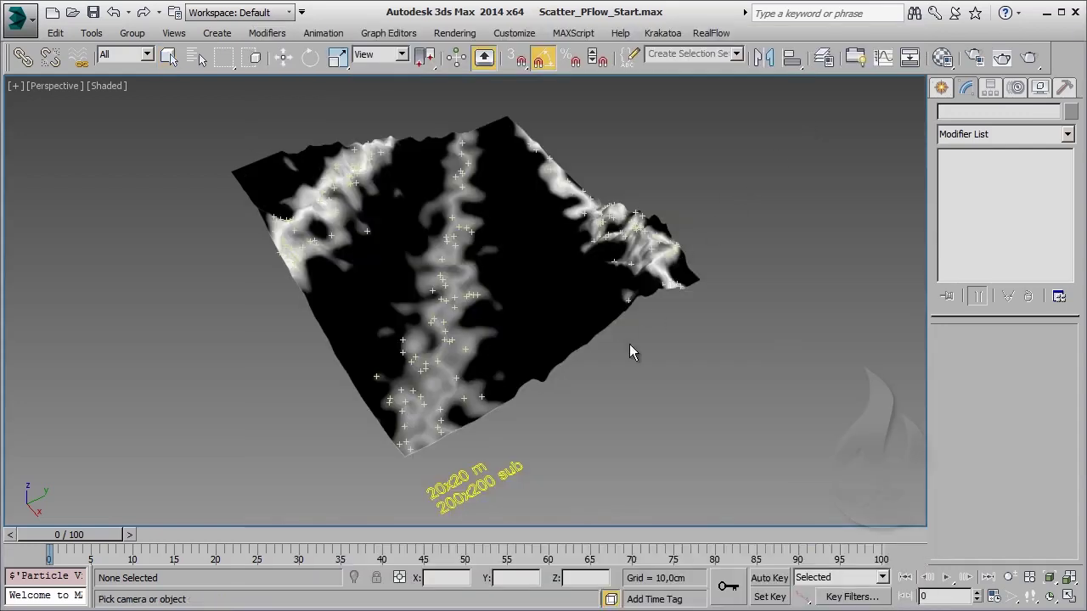
middle_click_drag(472, 434, 456, 337)
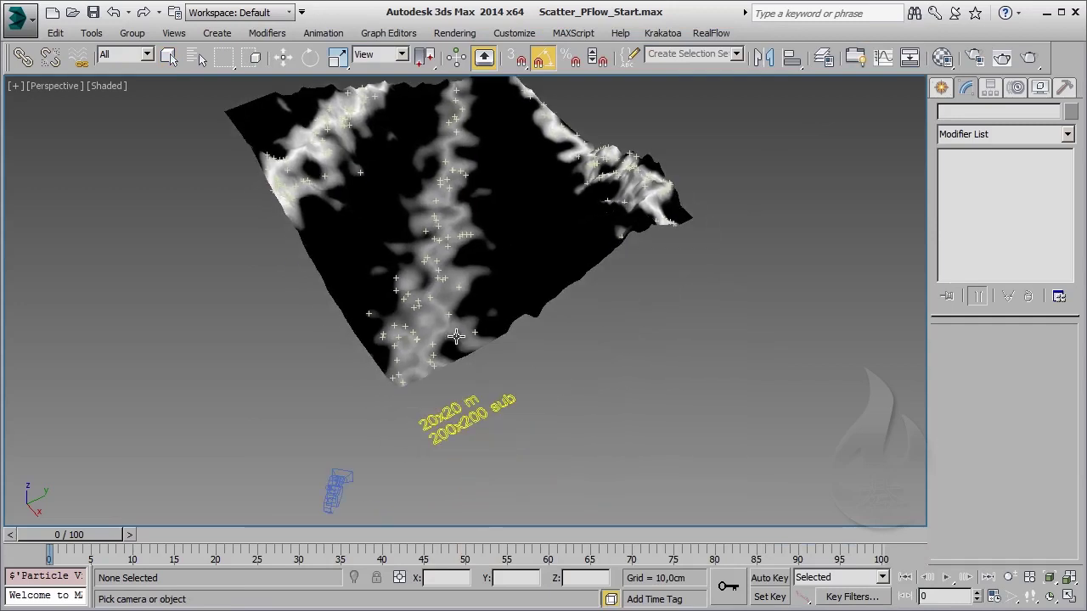
key("w")
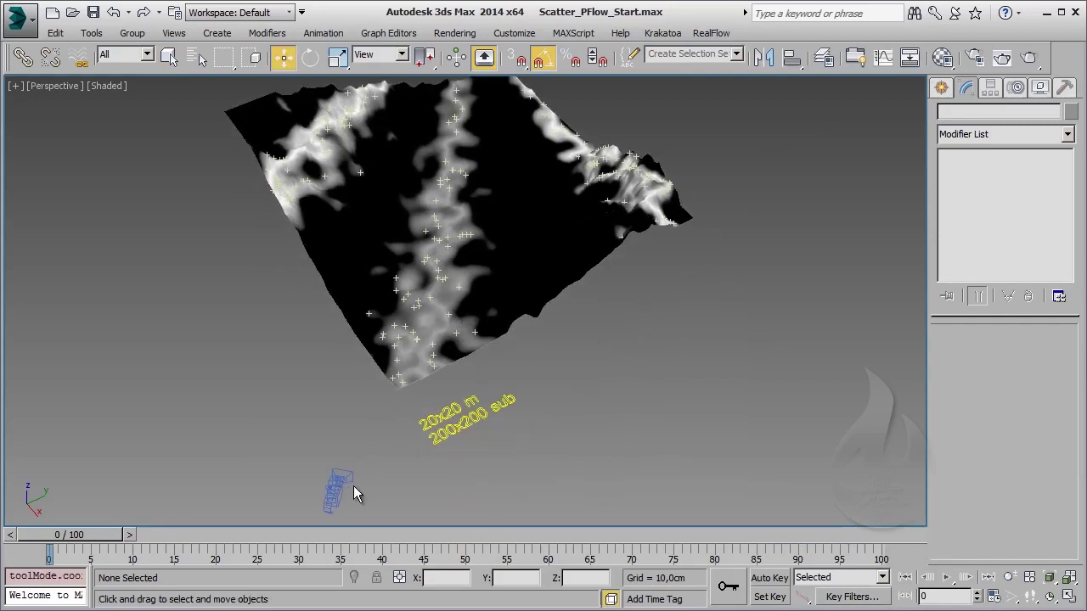
middle_click_drag(579, 353, 562, 404)
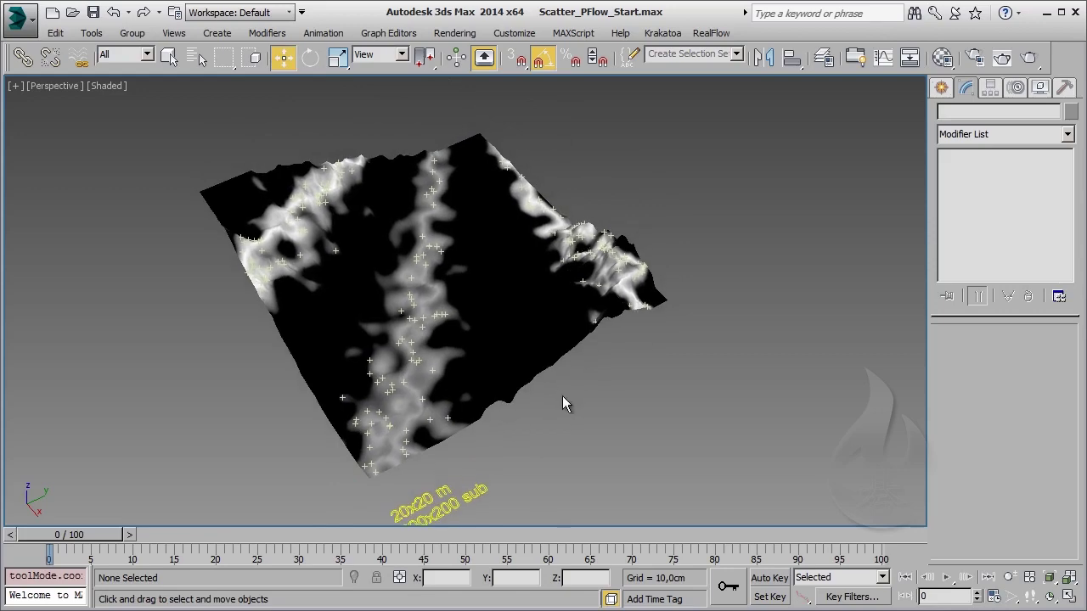
key("6")
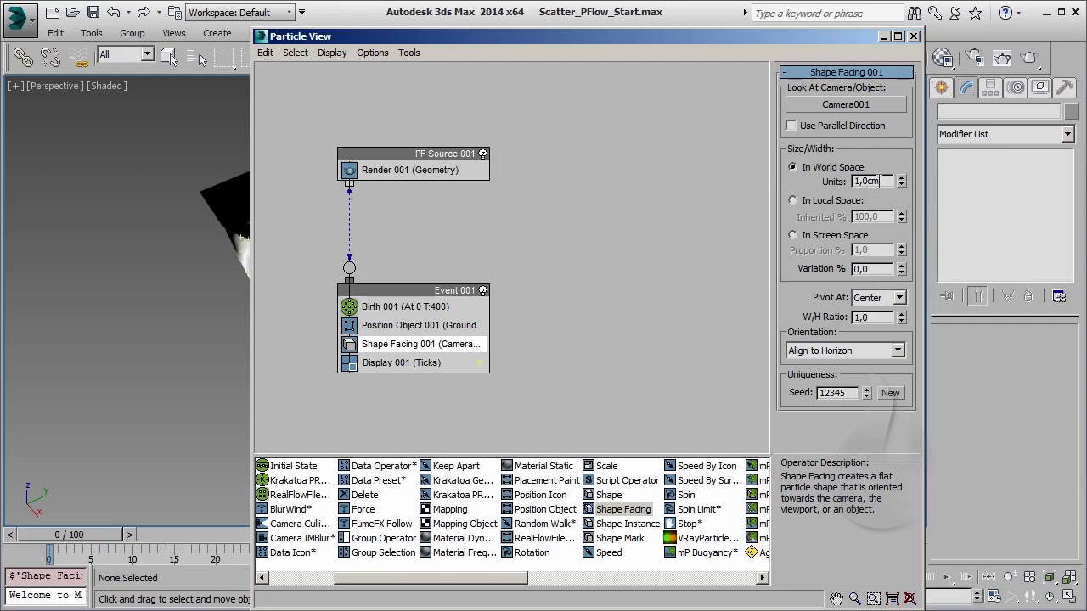
- Give Shape Facing a 200 cm world-space size with 50 % size variation
left_click_drag(883, 181, 854, 181)
type("200")
key("Return")
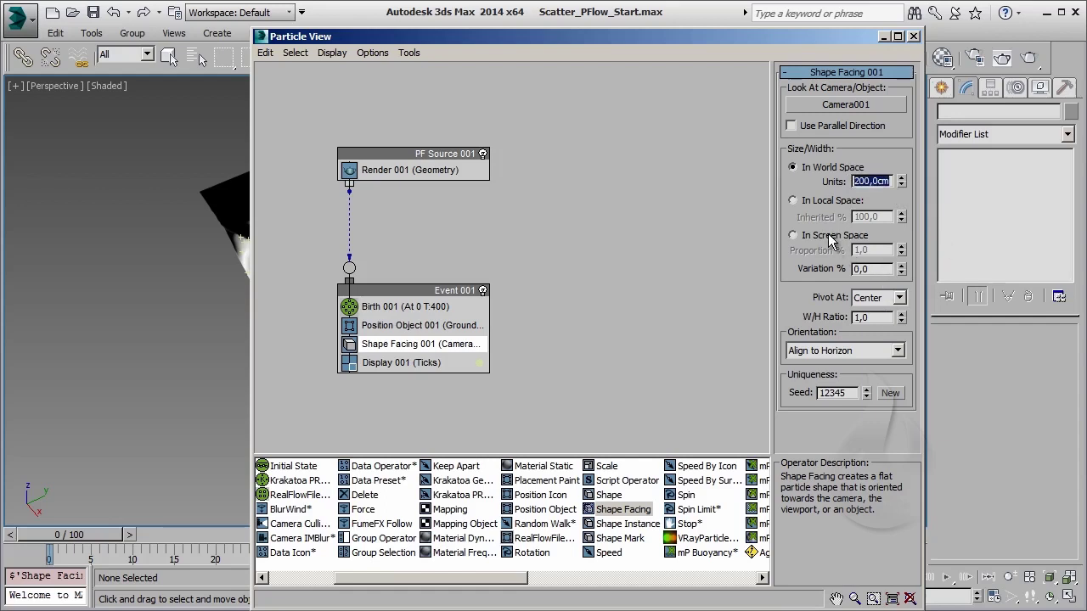
left_click(866, 268)
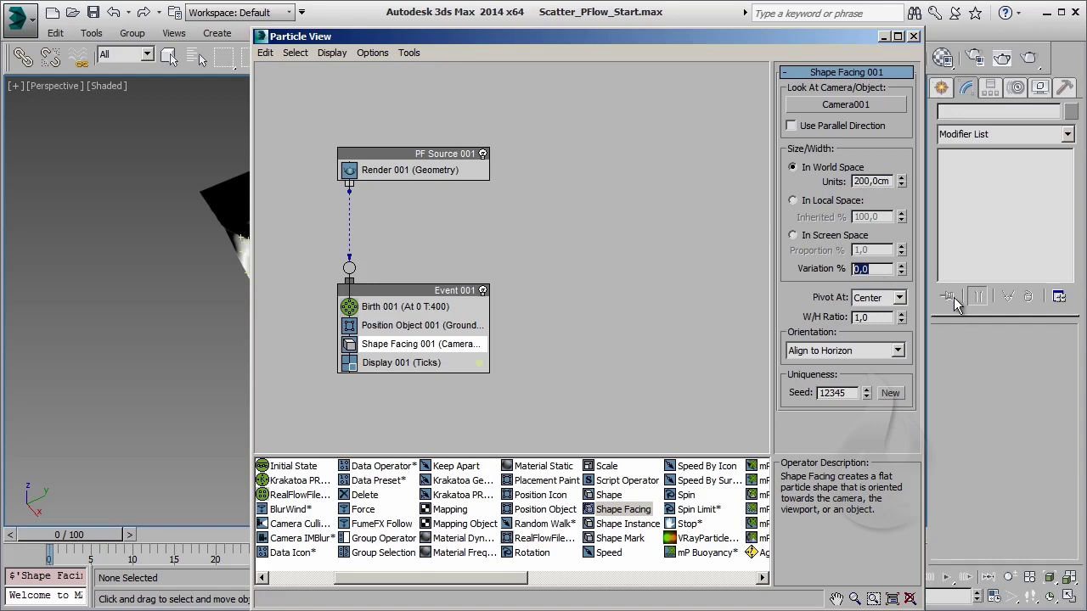
type("50")
key("Return")
- Set Display 001's type to Geometry so particles appear as flat cards on the terrain
left_click_drag(253, 243, 521, 243)
left_click(668, 363)
left_click(900, 96)
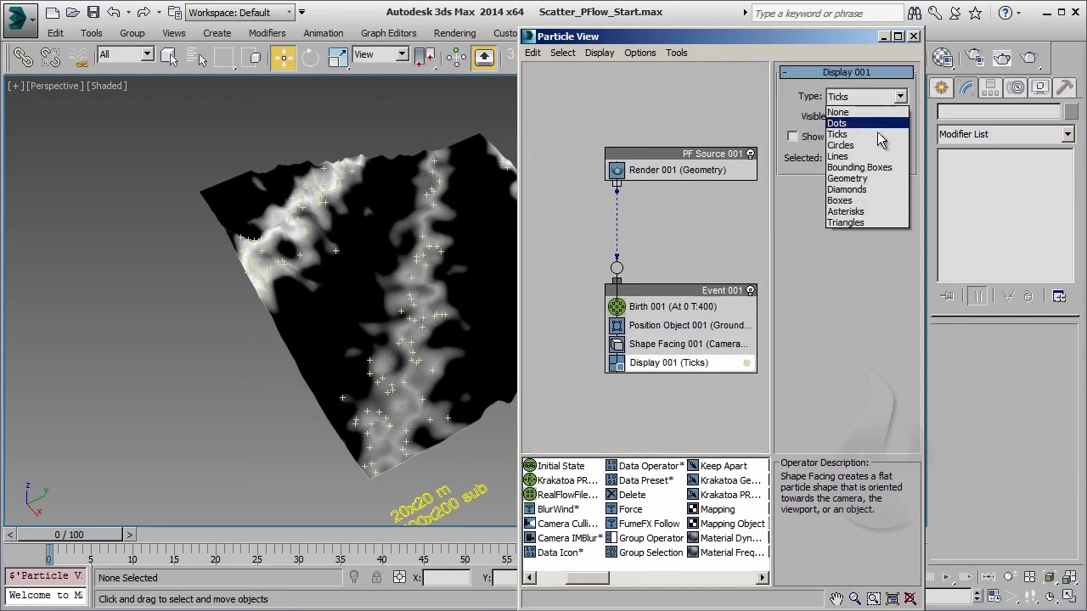
left_click(907, 176)
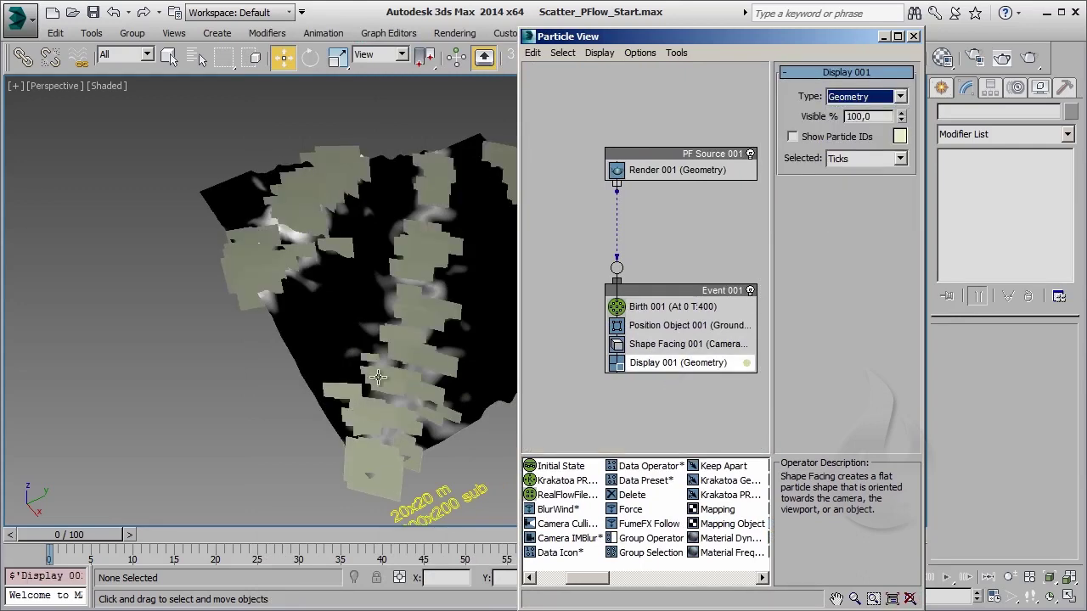
middle_click_drag(360, 409, 235, 419, "alt")
middle_click_drag(264, 352, 195, 331, "alt")
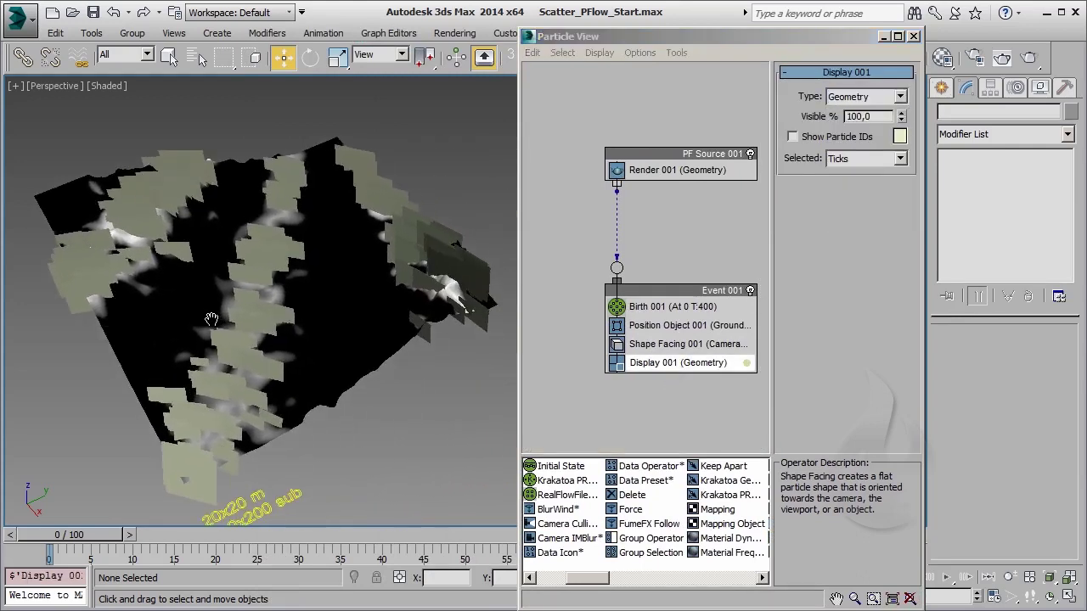
key("m")
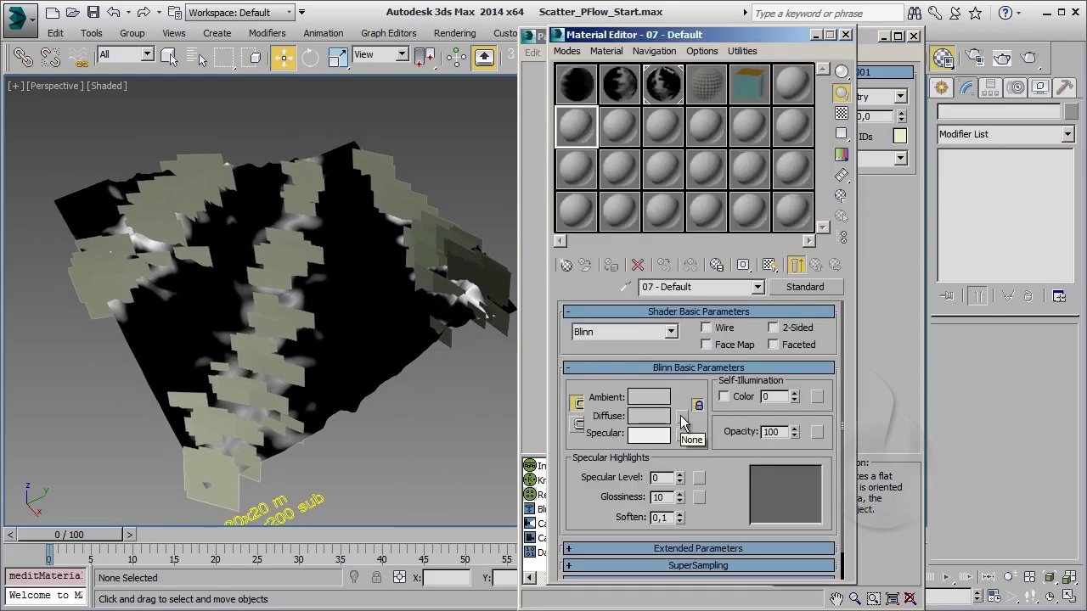
- Load the 4ABIPIN0.TIF tree image as a Bitmap in material 07 - Default's Diffuse slot
left_click(681, 418)
double_click(234, 196)
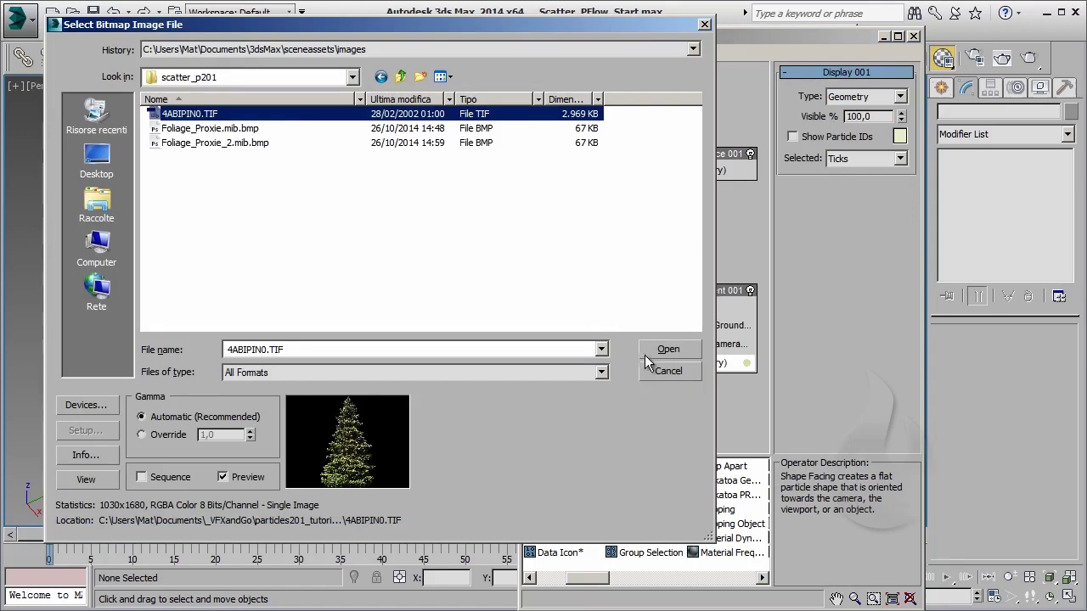
left_click(668, 349)
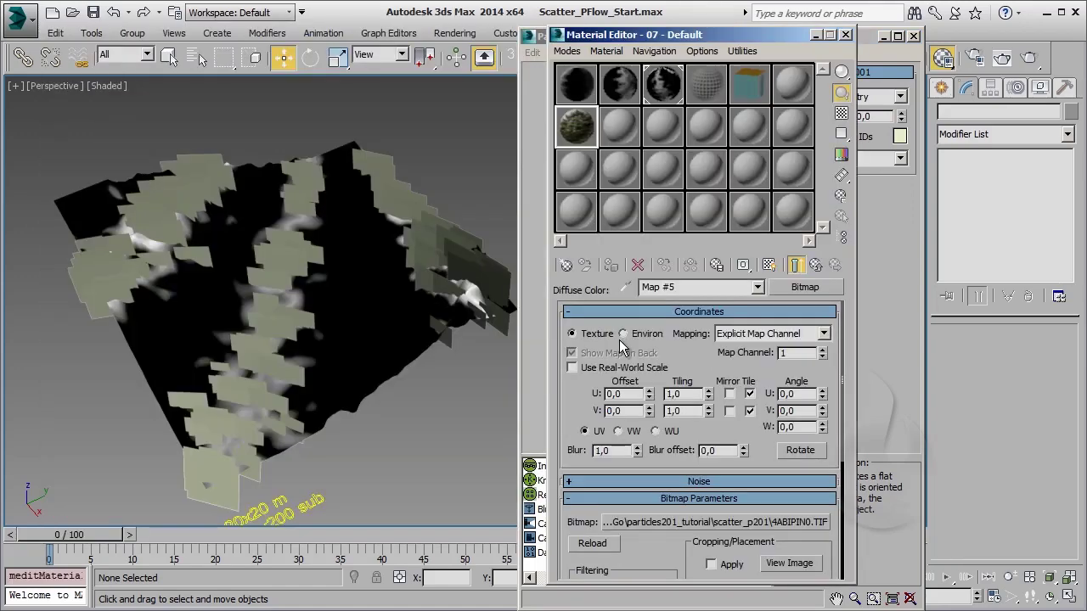
left_click(796, 265)
- Copy the tree bitmap to Opacity with Alpha mono output, and turn on Face Map
mouse_move(681, 416)
left_mouse_down()
mouse_move(822, 440)
mouse_move(816, 432)
left_mouse_up()
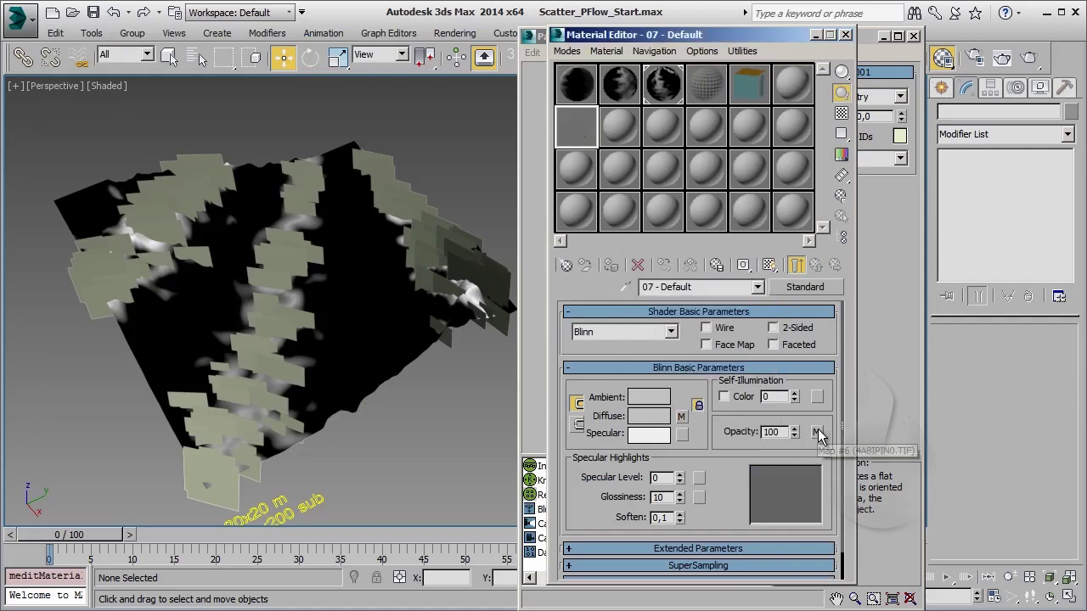
left_click(817, 431)
scroll(661, 553, "down", 2)
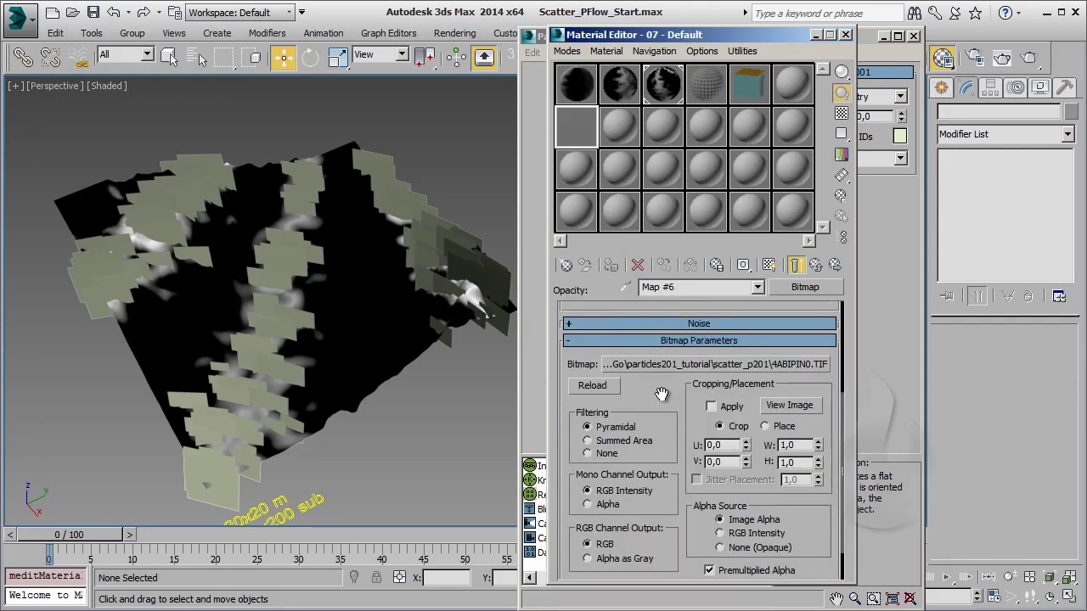
scroll(645, 535, "down", 2)
scroll(630, 518, "down", 2)
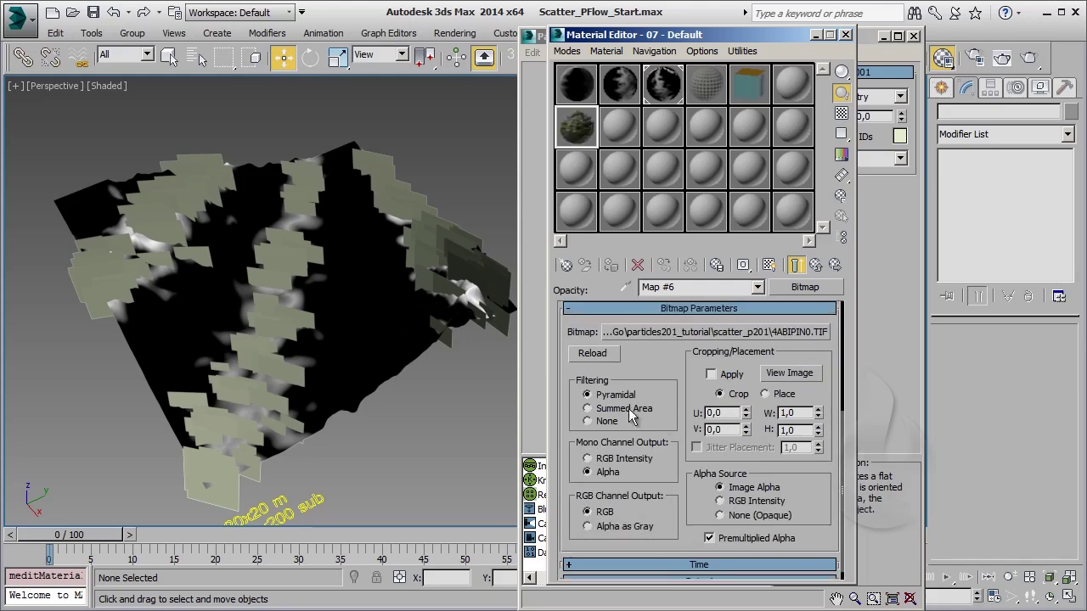
scroll(653, 364, "up", 5)
left_click(815, 265)
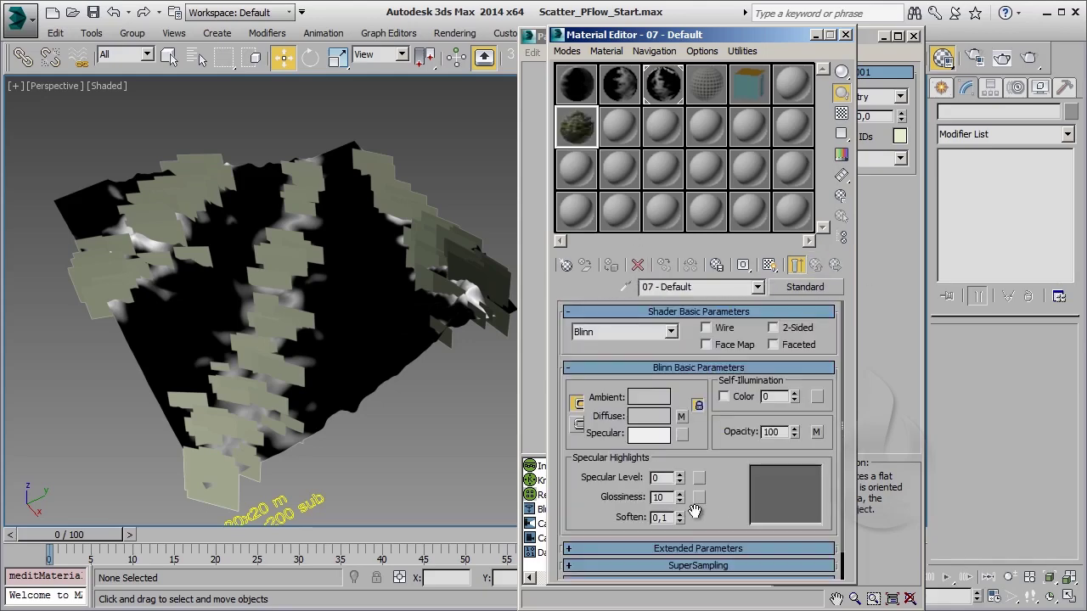
left_click(718, 346)
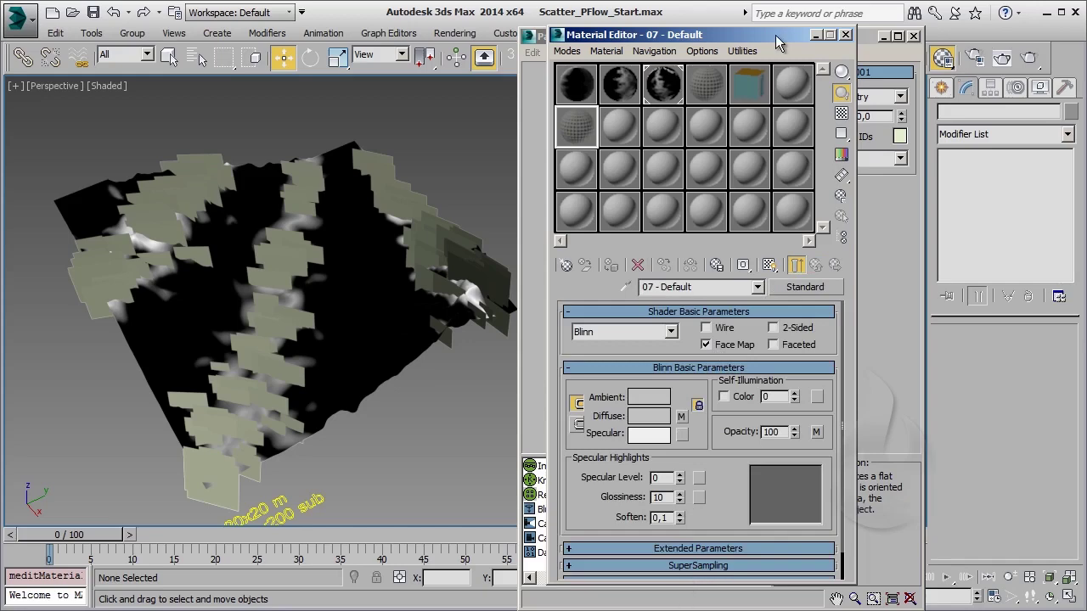
left_click_drag(775, 37, 436, 34)
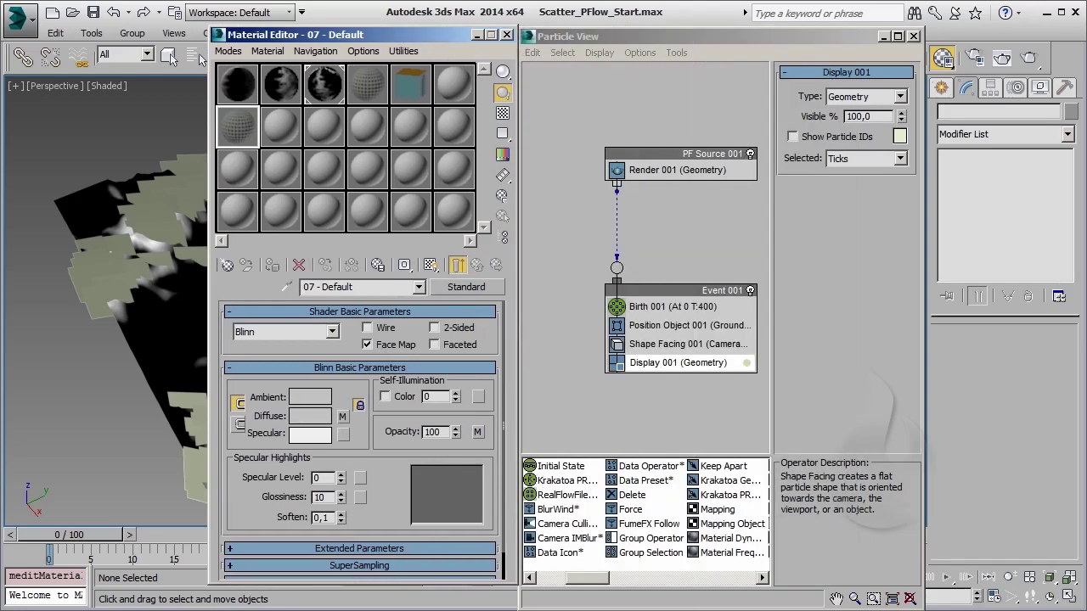
- Add Material Static to Event 001 with 07 - Default as an instance, shown shaded in viewport
left_click_drag(594, 578, 604, 580)
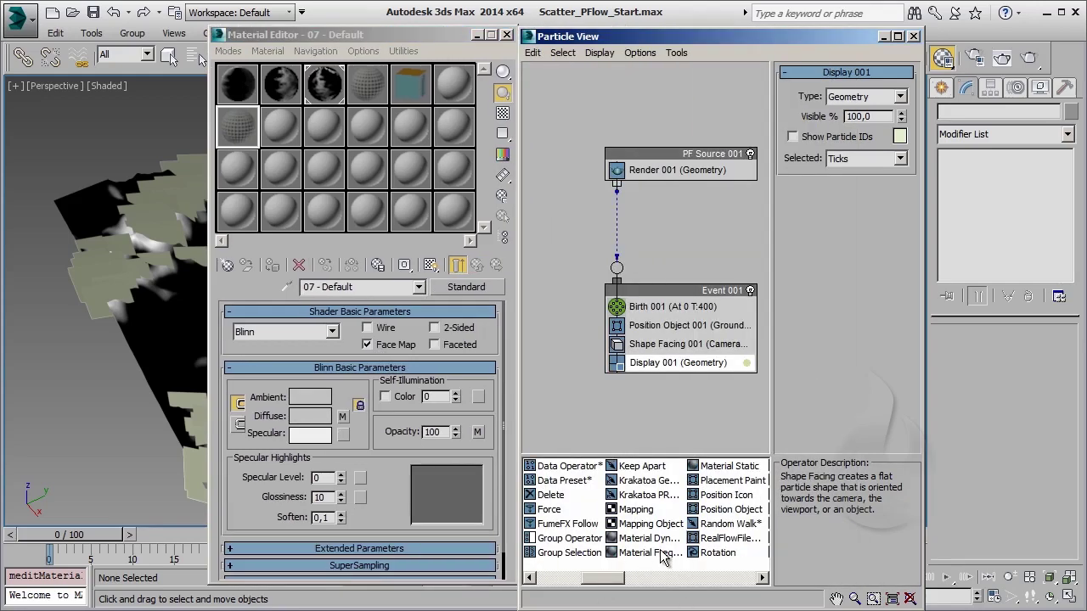
left_click_drag(736, 472, 671, 363)
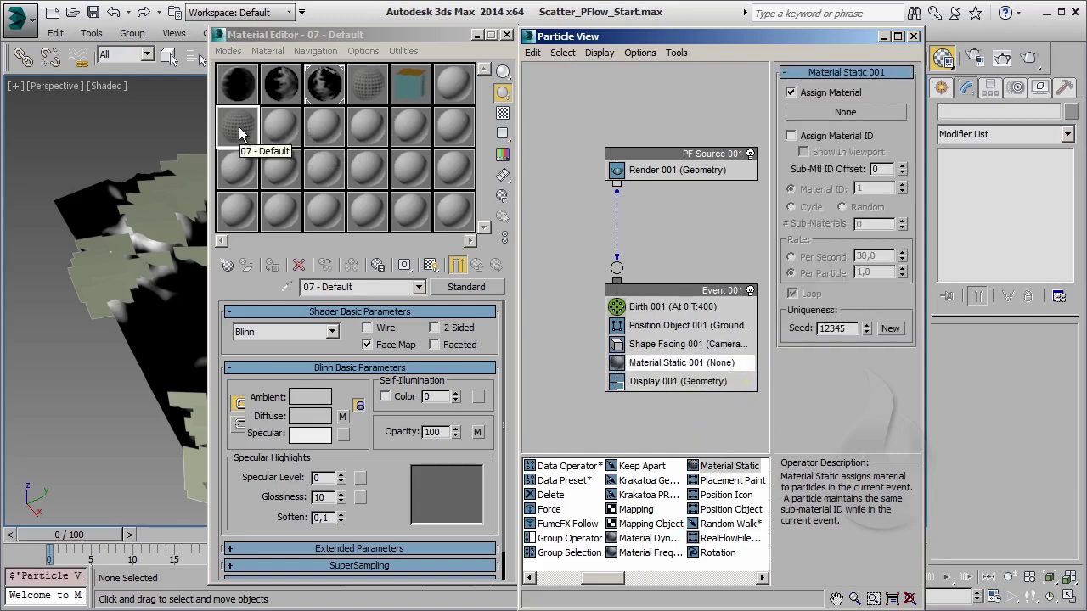
left_click_drag(242, 129, 813, 119)
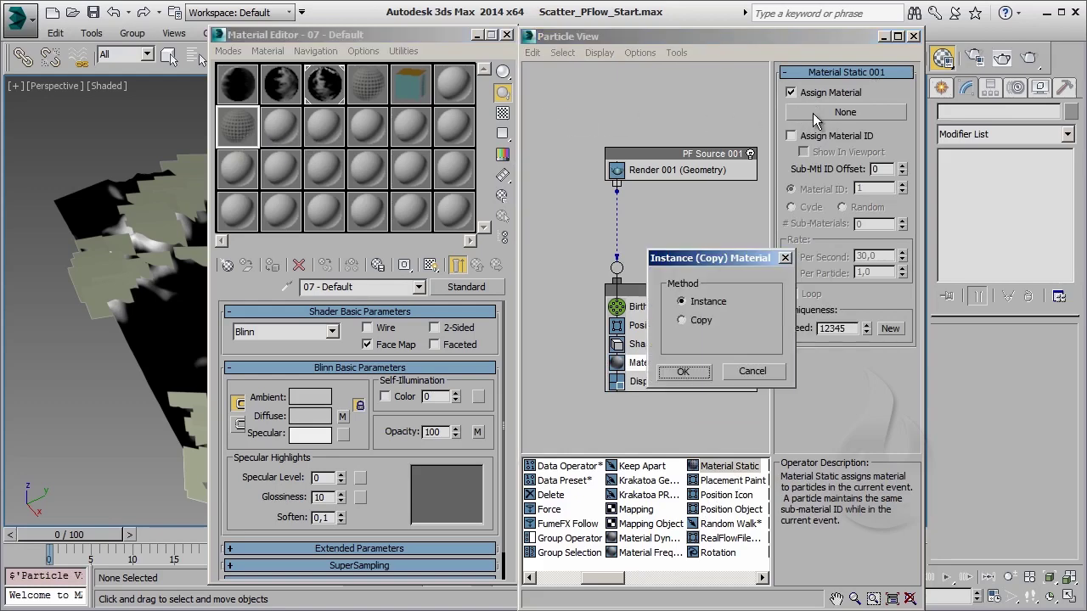
left_click(701, 374)
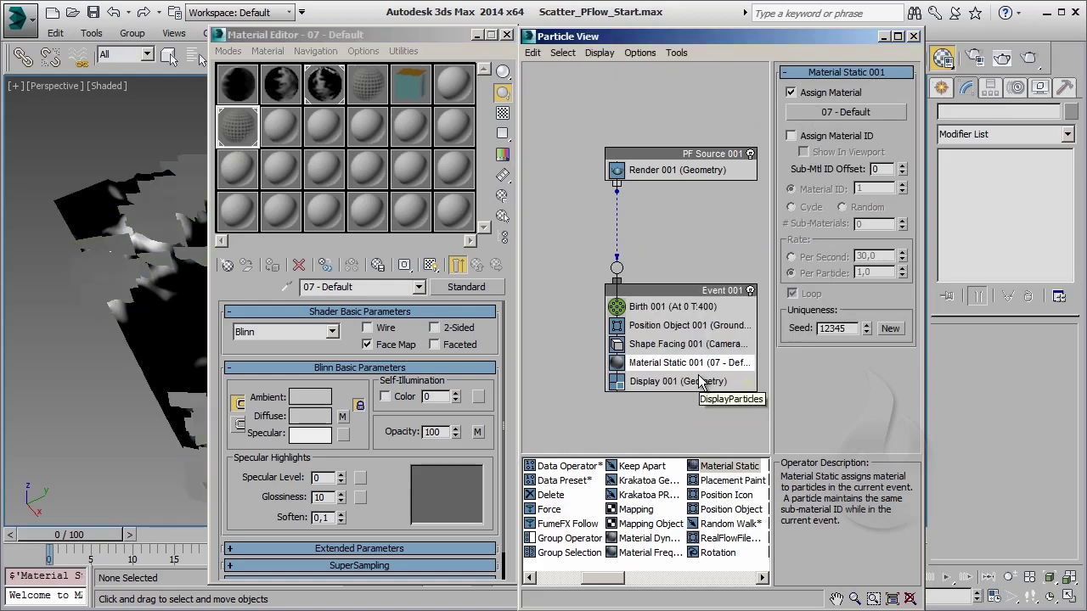
left_click(430, 265)
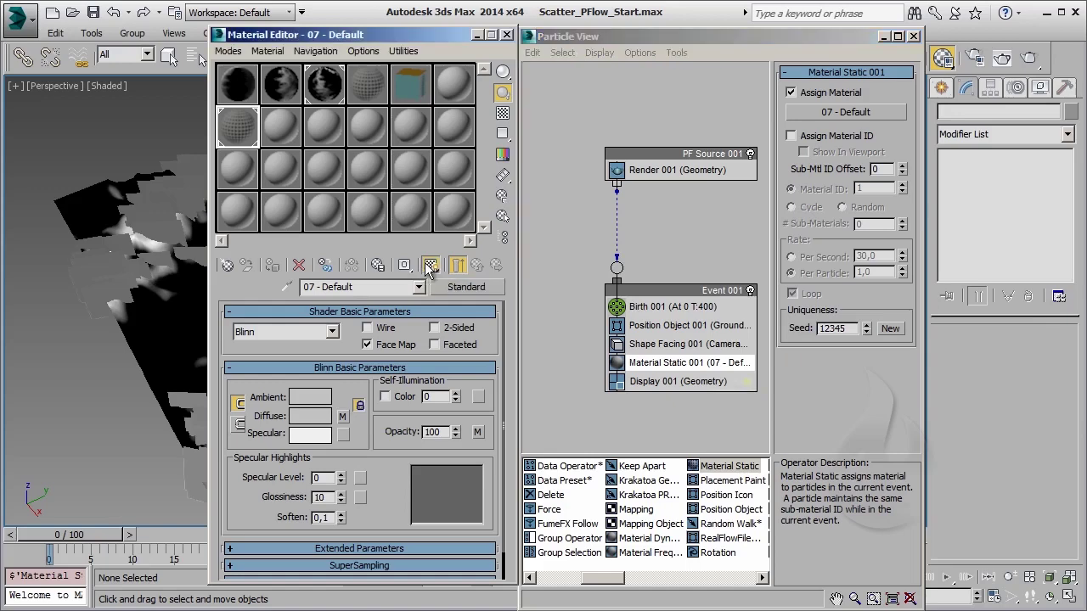
- Close the Material Editor and move Camera001 to a new spot beside the terrain
left_click(478, 35)
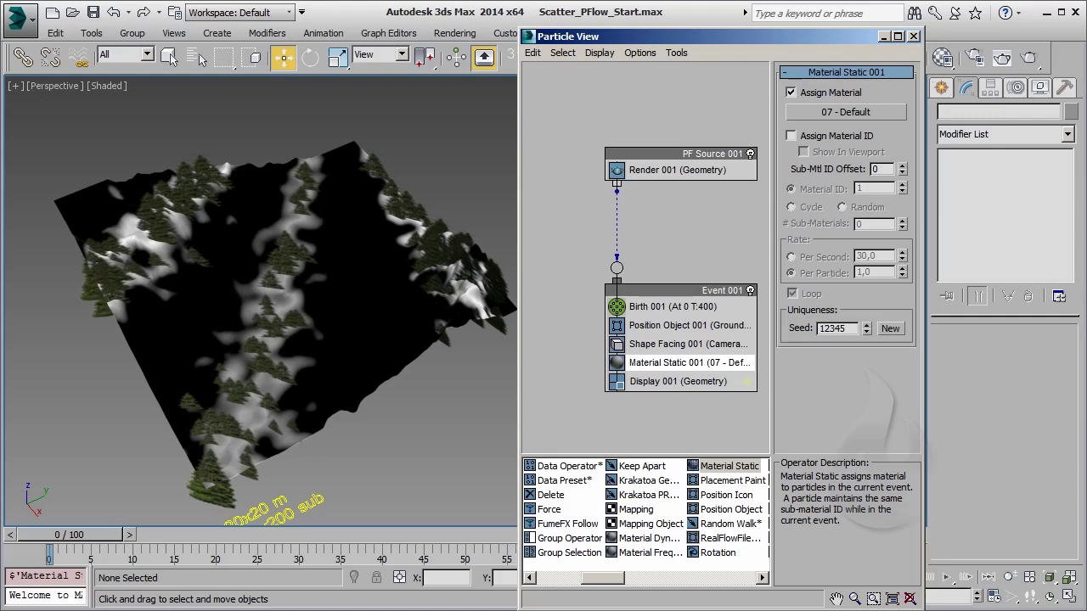
mouse_move(238, 385)
middle_mouse_down("alt")
mouse_move(227, 344)
mouse_move(169, 299)
middle_mouse_up("alt")
left_click_drag(170, 299, 44, 390)
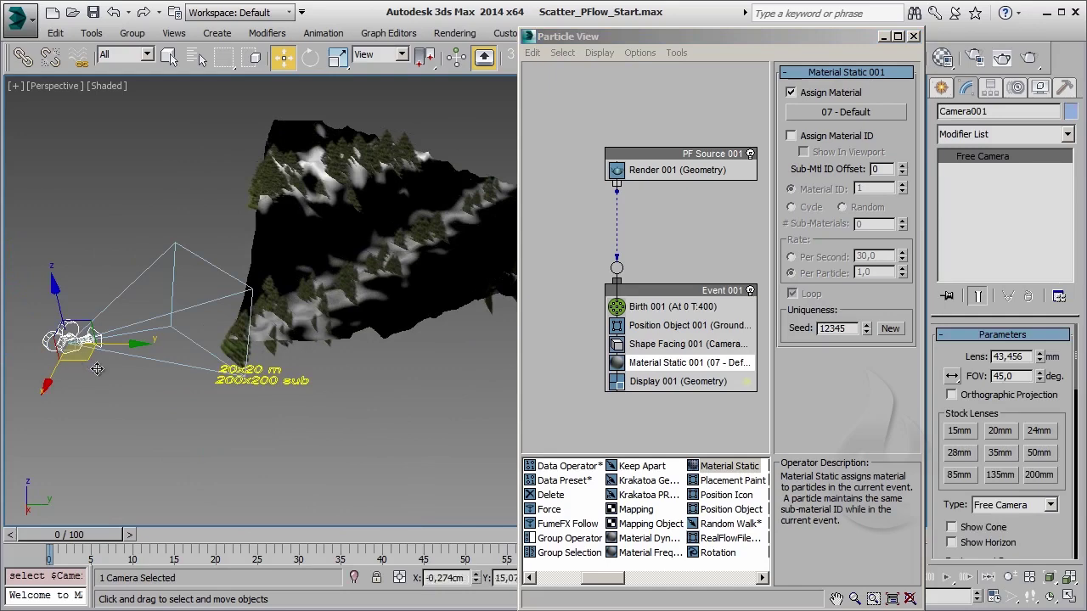
middle_click_drag(88, 374, 272, 376, "alt")
left_click_drag(272, 376, 176, 361)
- Test Shape Facing's Use Parallel Direction by toggling it on, moving the camera, then turning it off
left_click(688, 326)
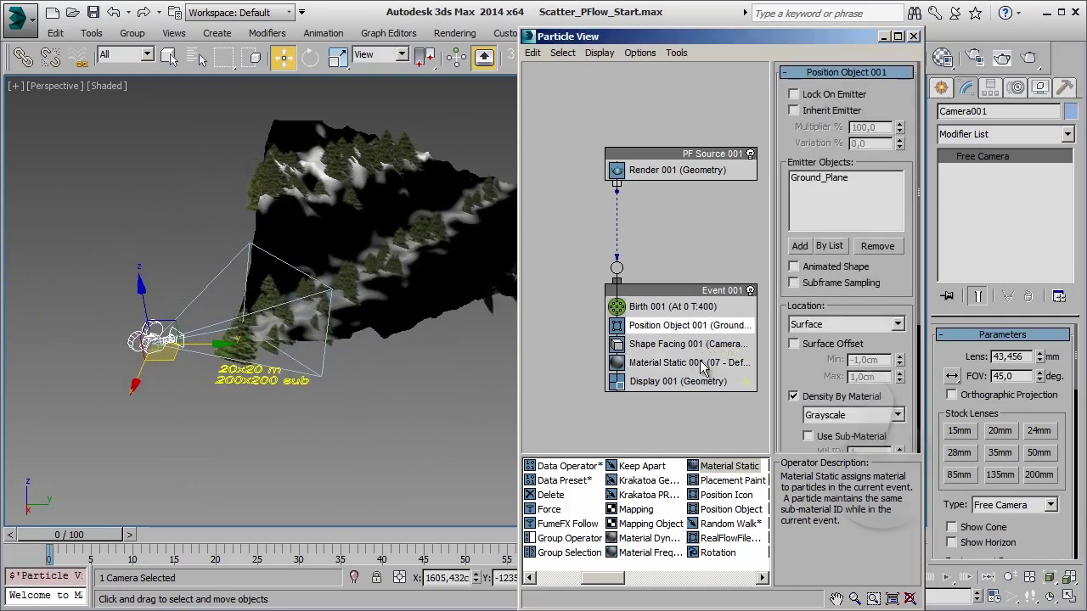
left_click(687, 343)
left_click(790, 125)
mouse_move(200, 342)
left_mouse_down()
mouse_move(357, 254)
mouse_move(191, 358)
left_mouse_up()
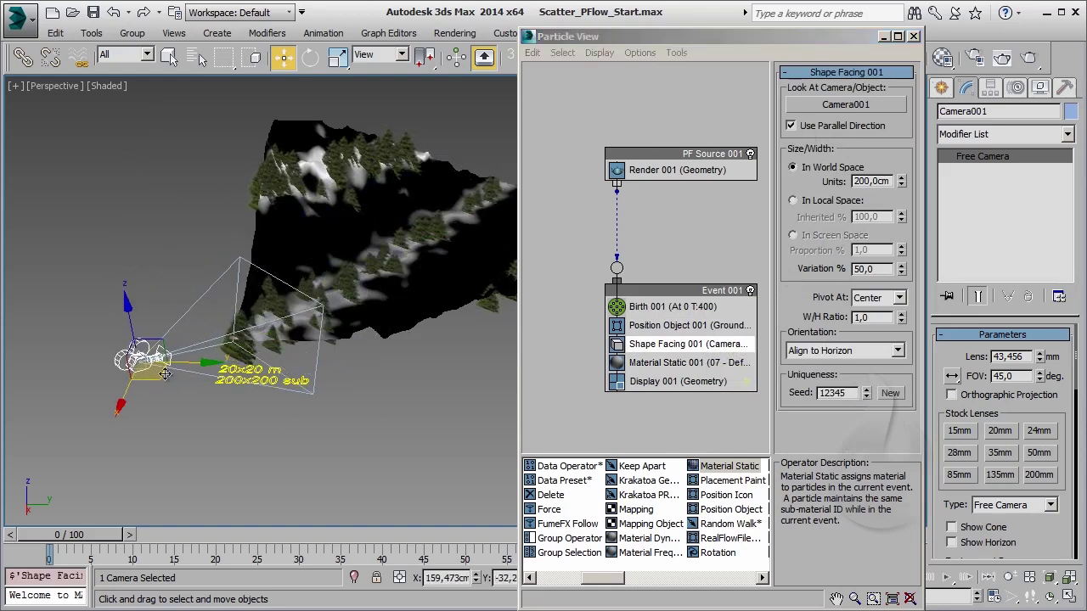
left_click(806, 126)
middle_click_drag(437, 336, 350, 351)
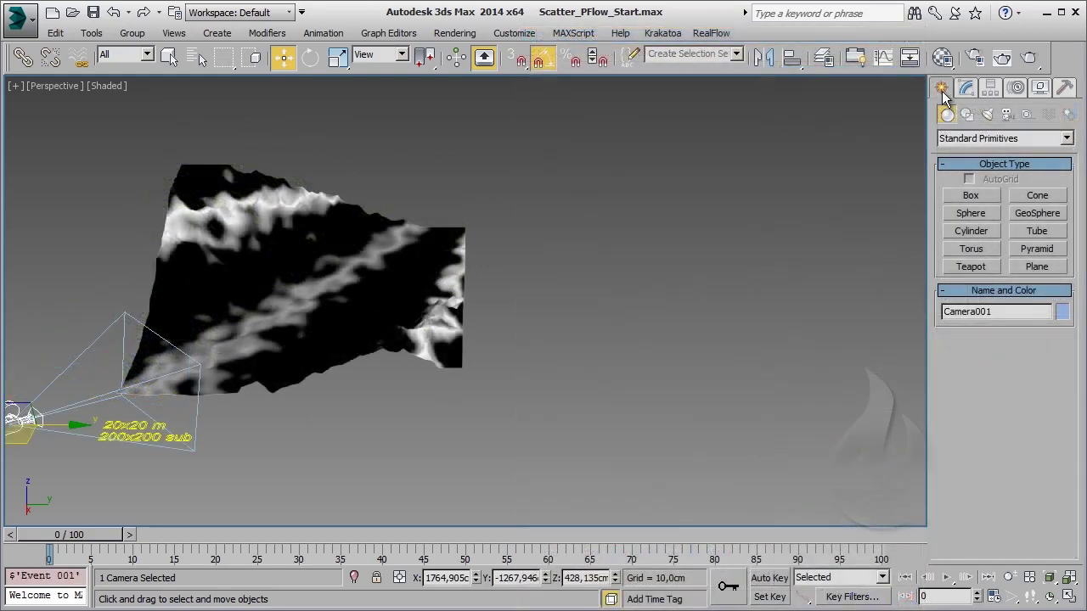
- Place a conifer Foliage tree from AEC Extended beside the terrain and frame both in view
left_click(984, 144)
left_click(990, 264)
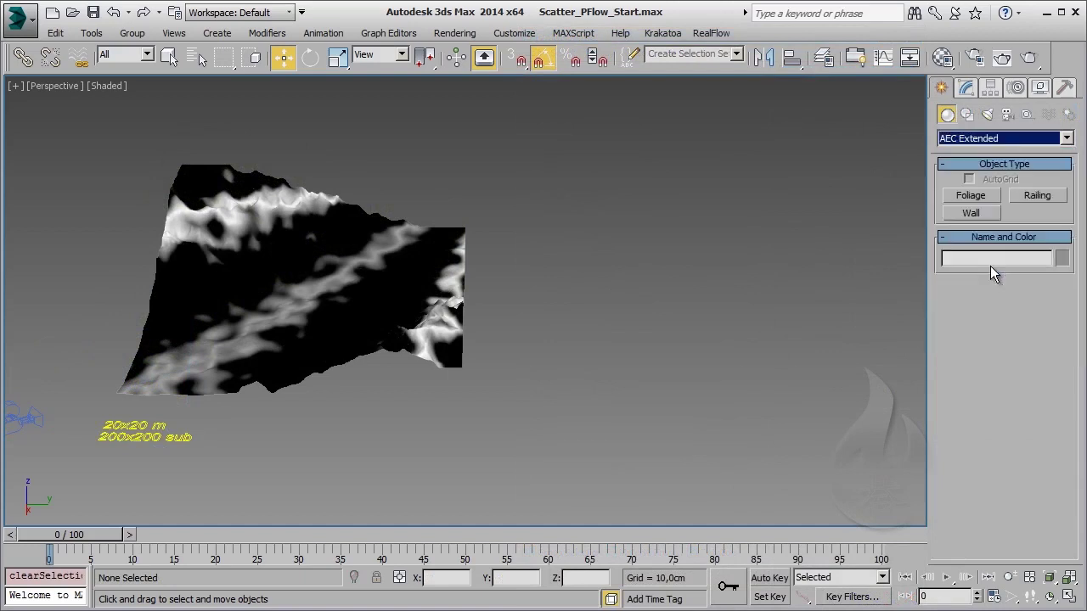
left_click(984, 196)
left_click(989, 527)
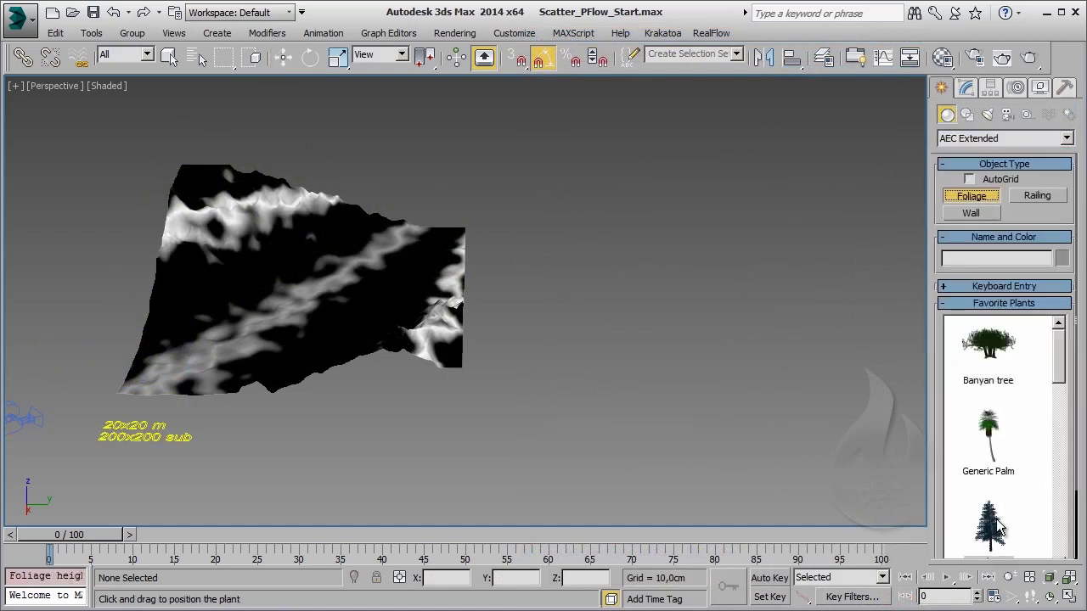
left_click(437, 450)
key("w")
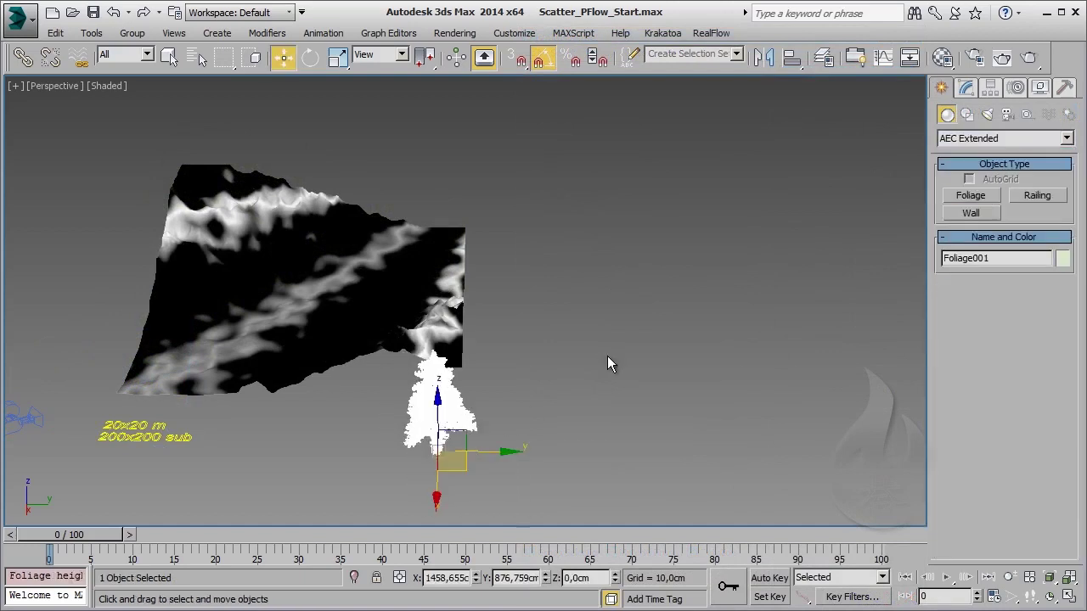
middle_click_drag(310, 321, 420, 282)
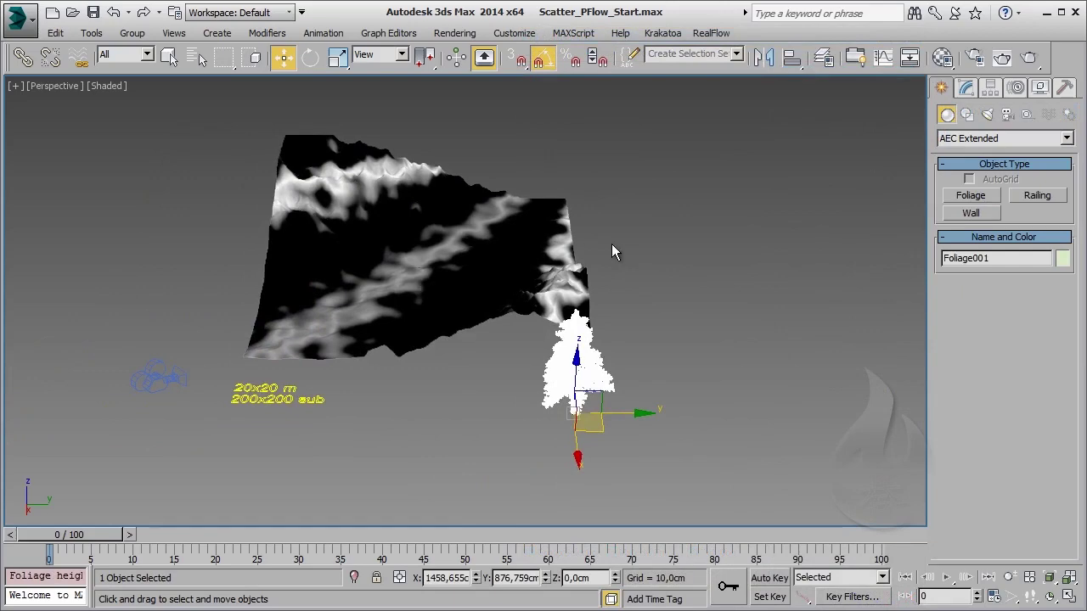
- Clone Event 001 as Event 002 and wire PF Source 001 into it
key("6")
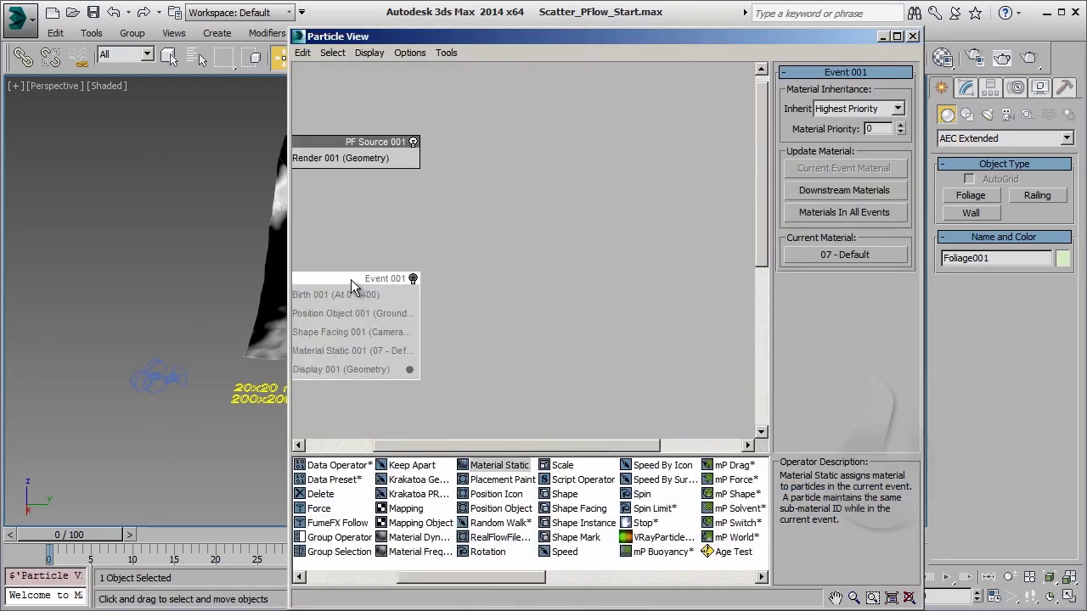
left_click_drag(355, 280, 617, 247)
left_click(563, 379)
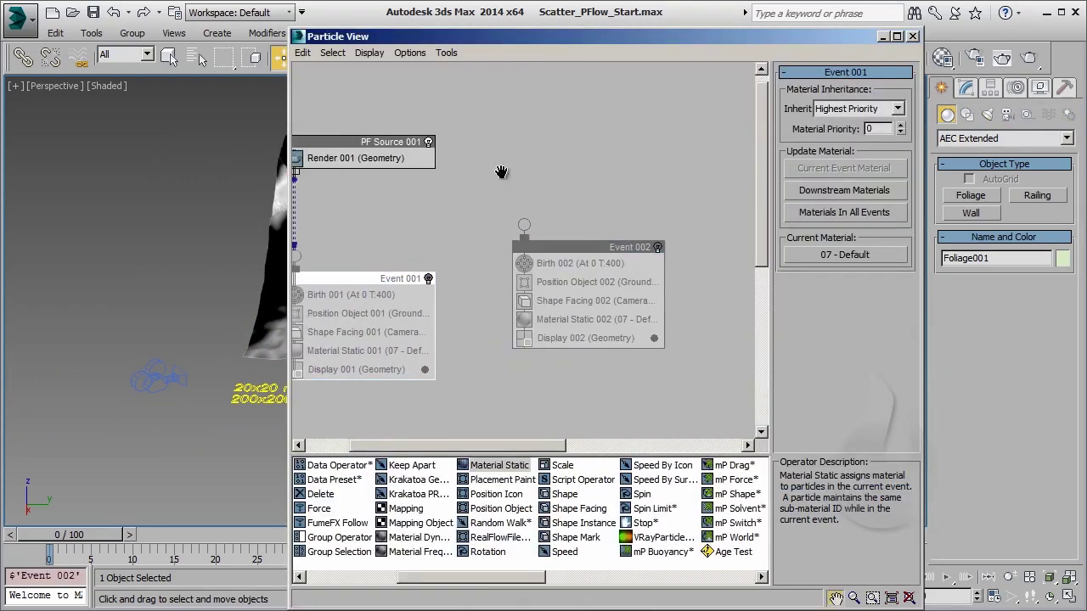
left_click(380, 177)
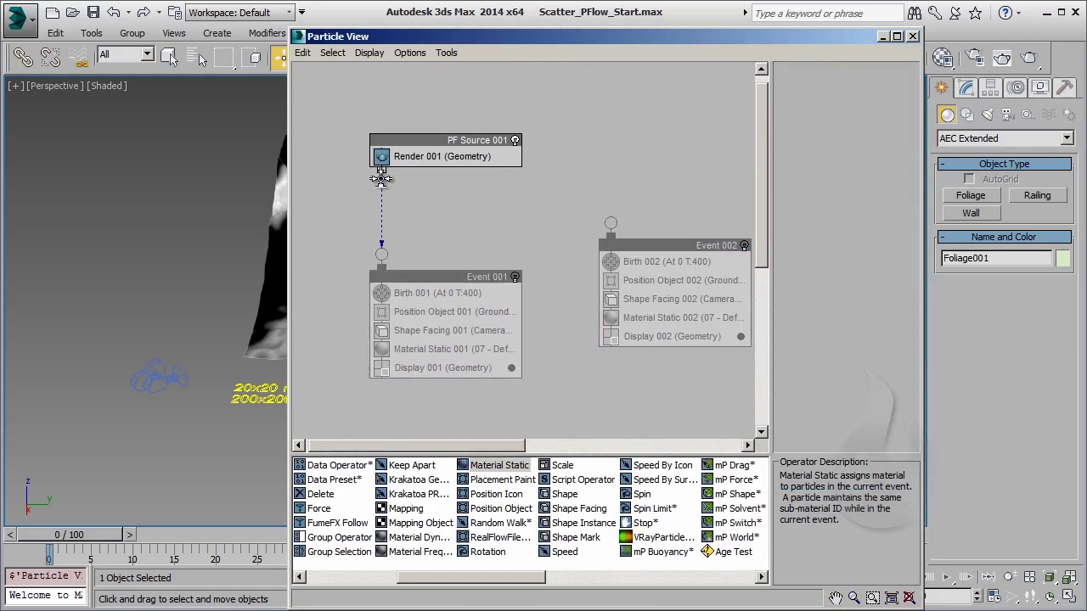
left_click_drag(381, 177, 610, 223)
- Replace Shape Facing 002 with Shape Instance using the Foliage001 conifer as particle geometry
left_click(702, 253)
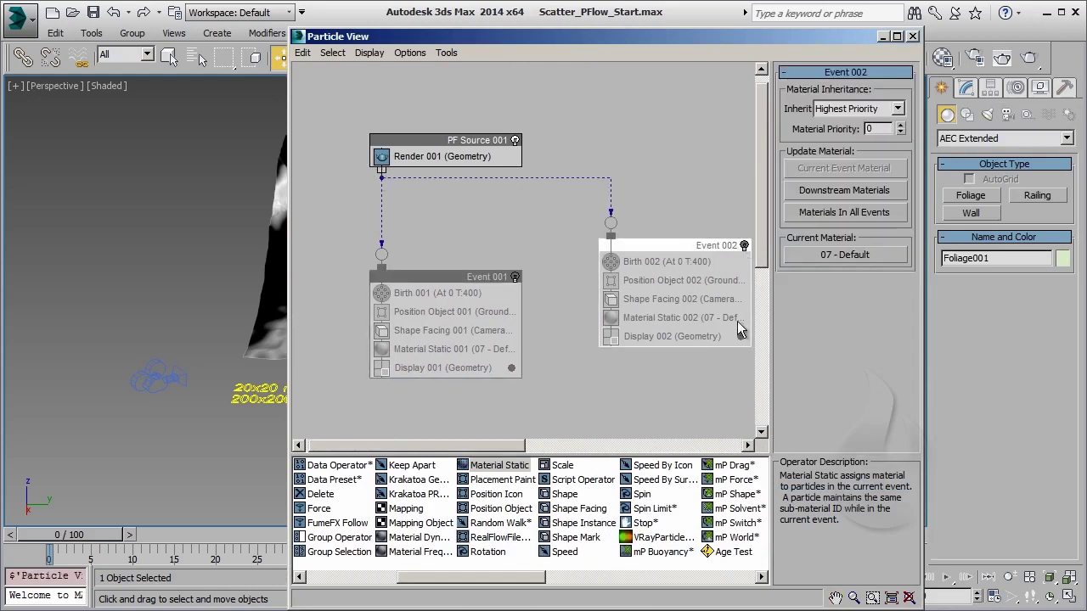
left_click(597, 530)
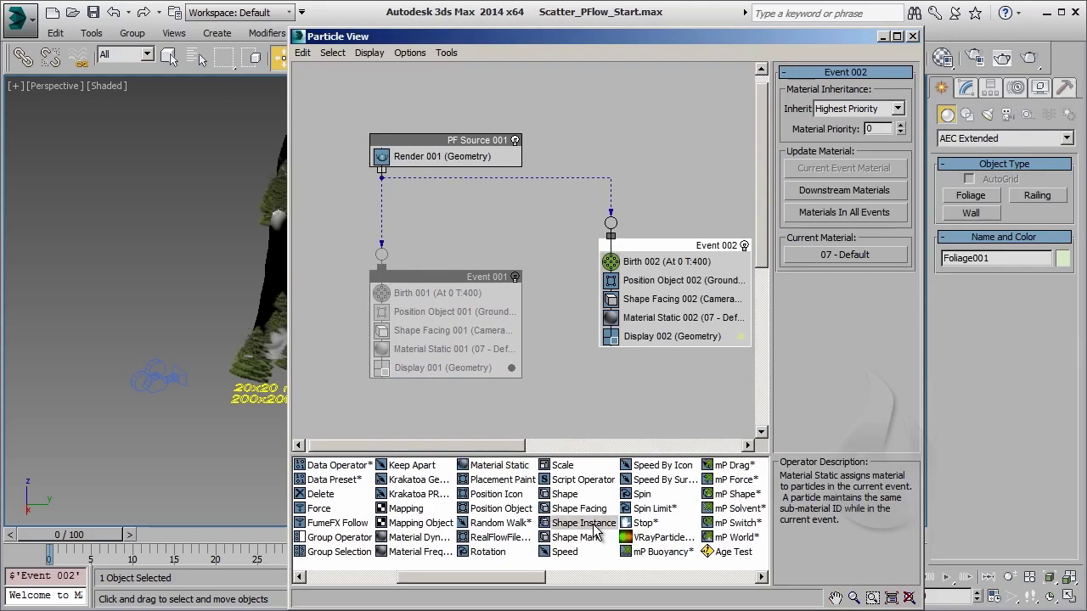
left_click_drag(597, 530, 620, 298)
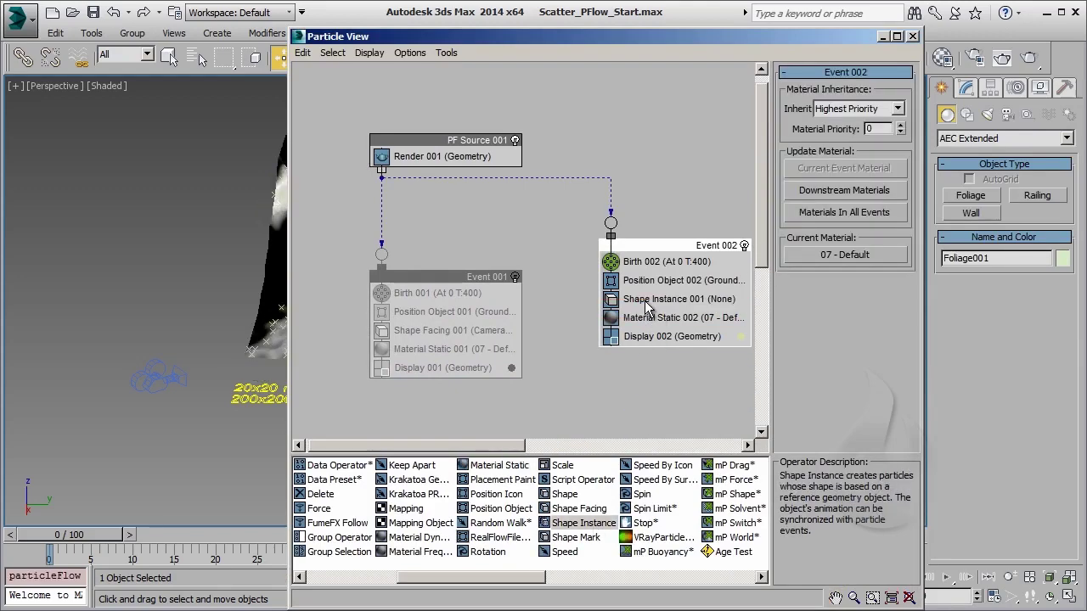
left_click(849, 105)
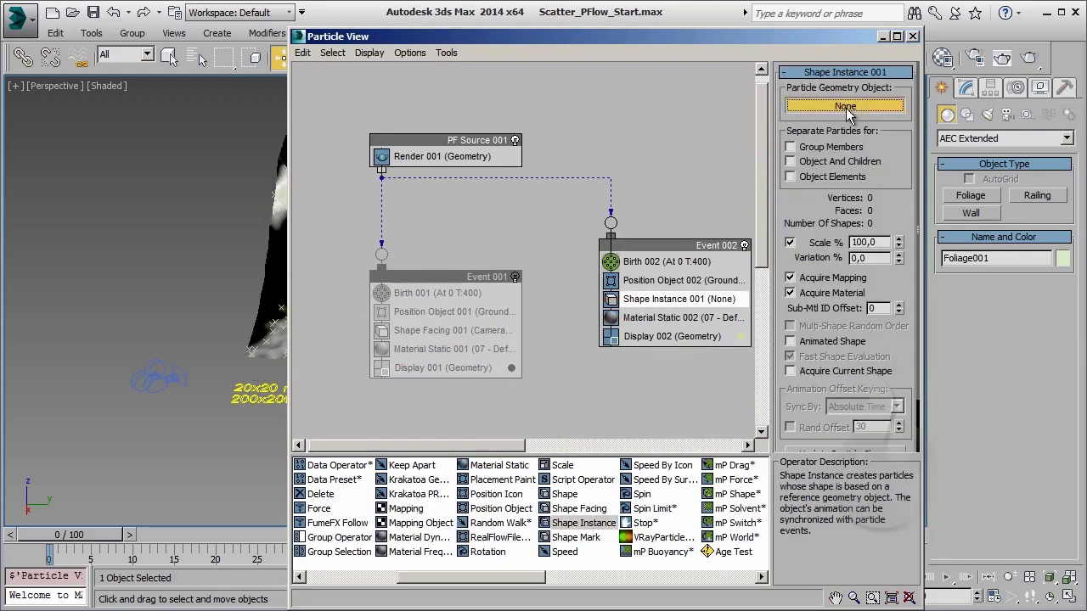
left_click(886, 43)
left_click(577, 374)
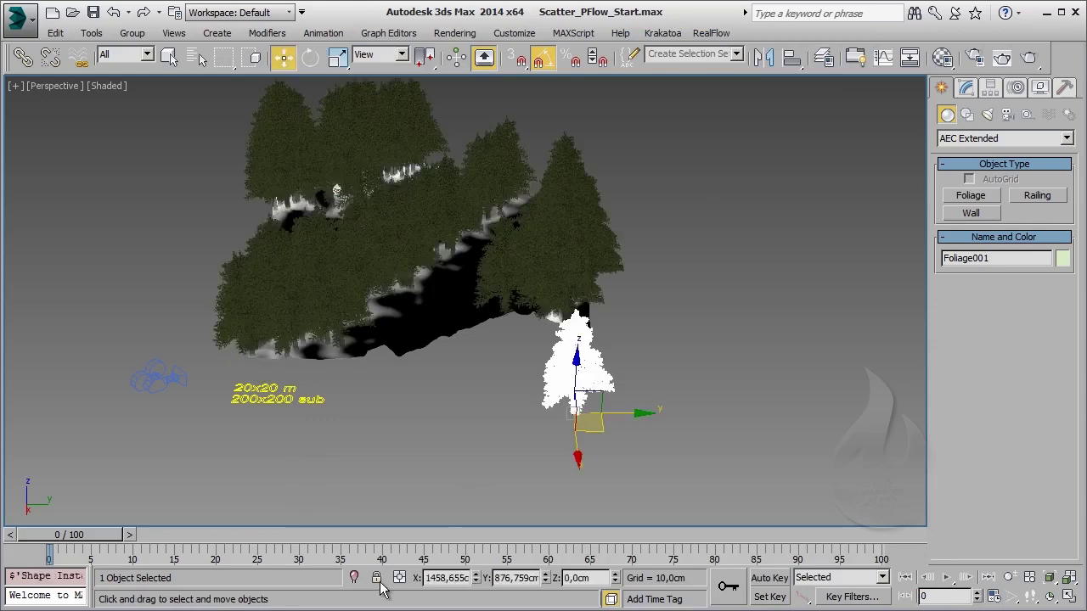
- Instance the BasicSpruce material into Material Static 002, then minimize Particle View and Material Editor
key("6")
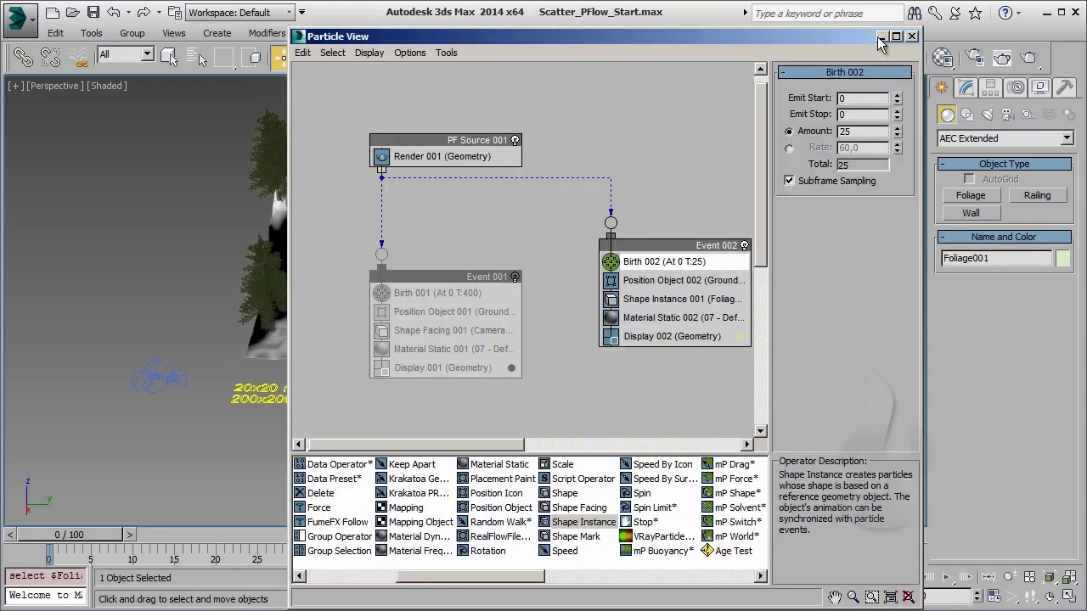
left_click(942, 58)
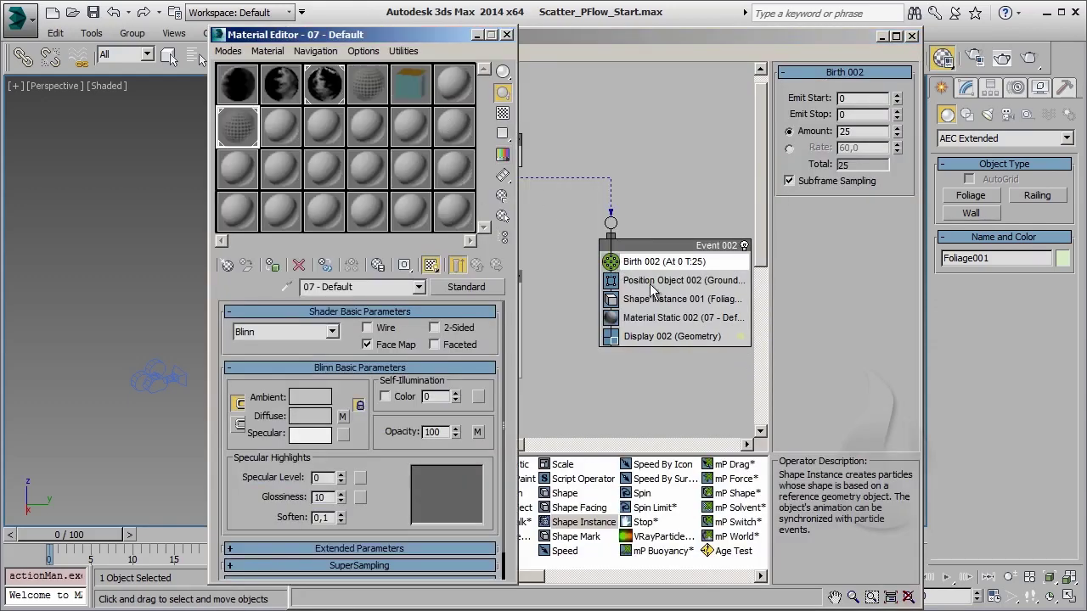
left_click(671, 320)
left_click(275, 41)
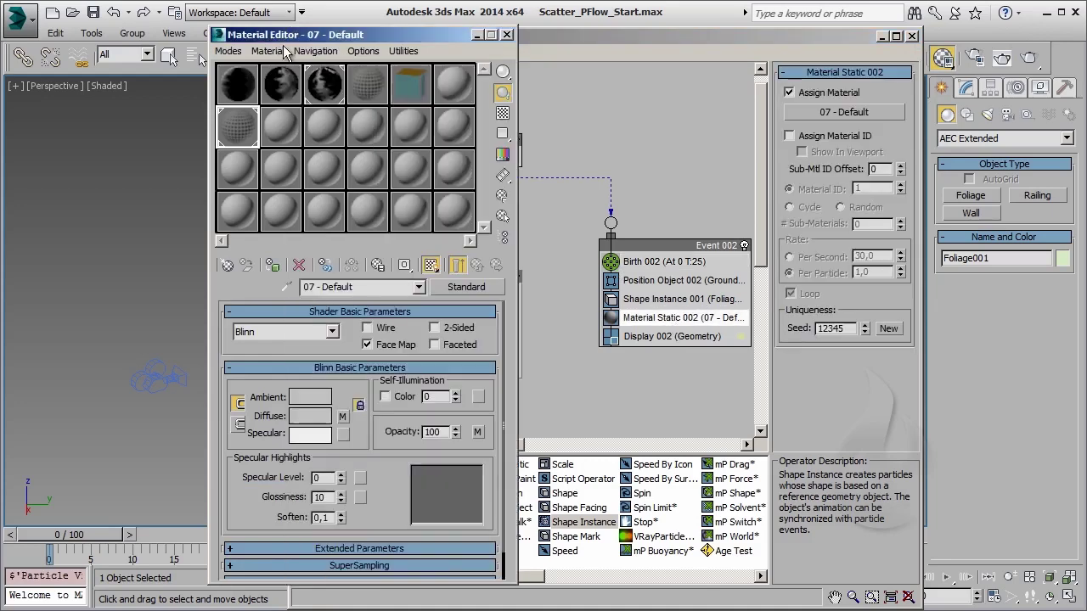
left_click_drag(417, 83, 818, 119)
left_click(569, 372)
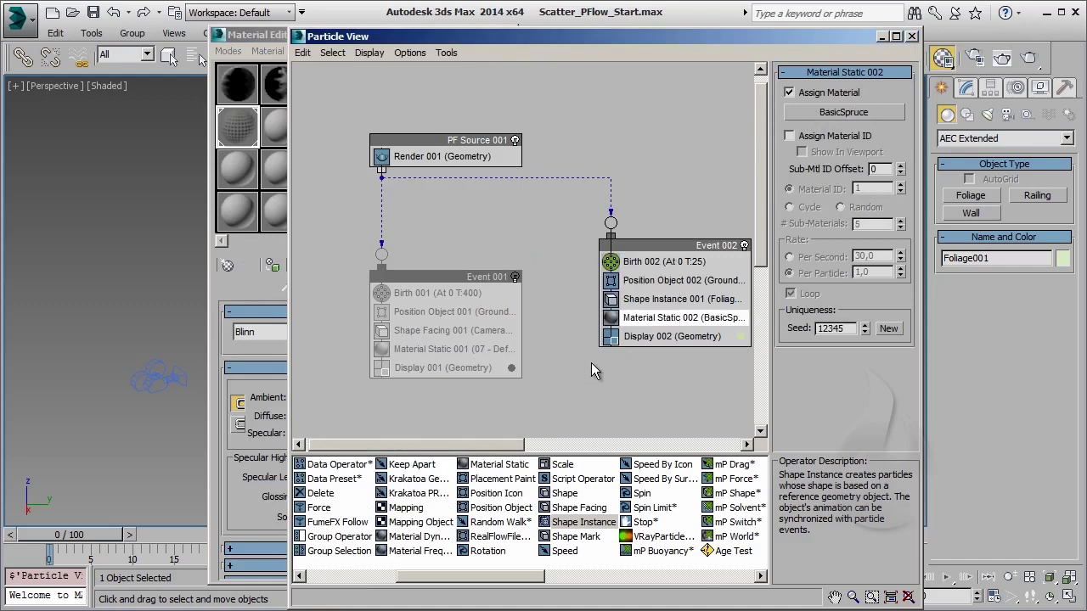
left_click(881, 37)
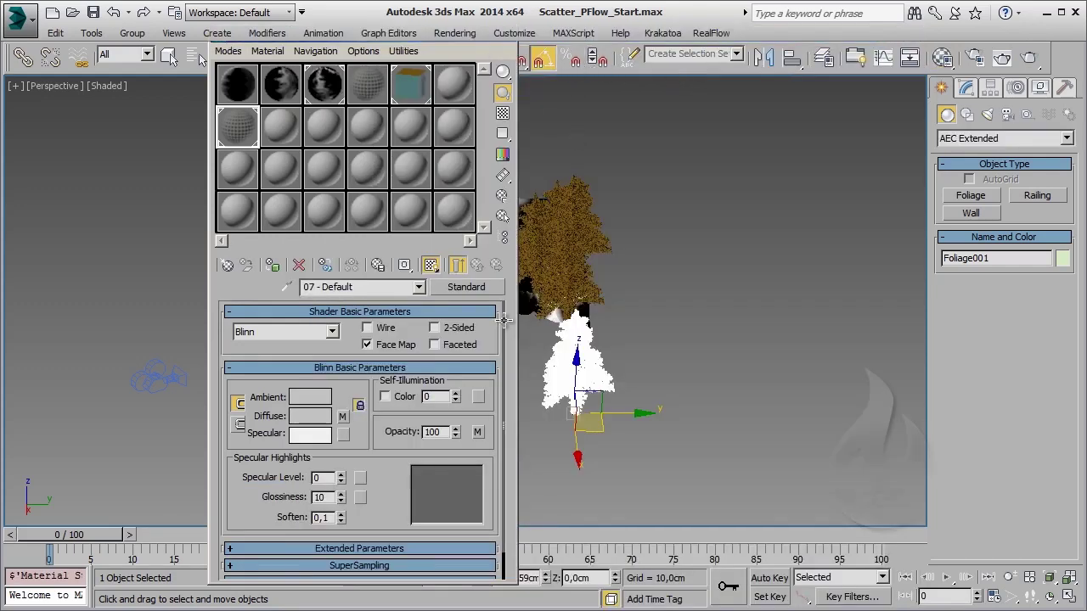
left_click(477, 36)
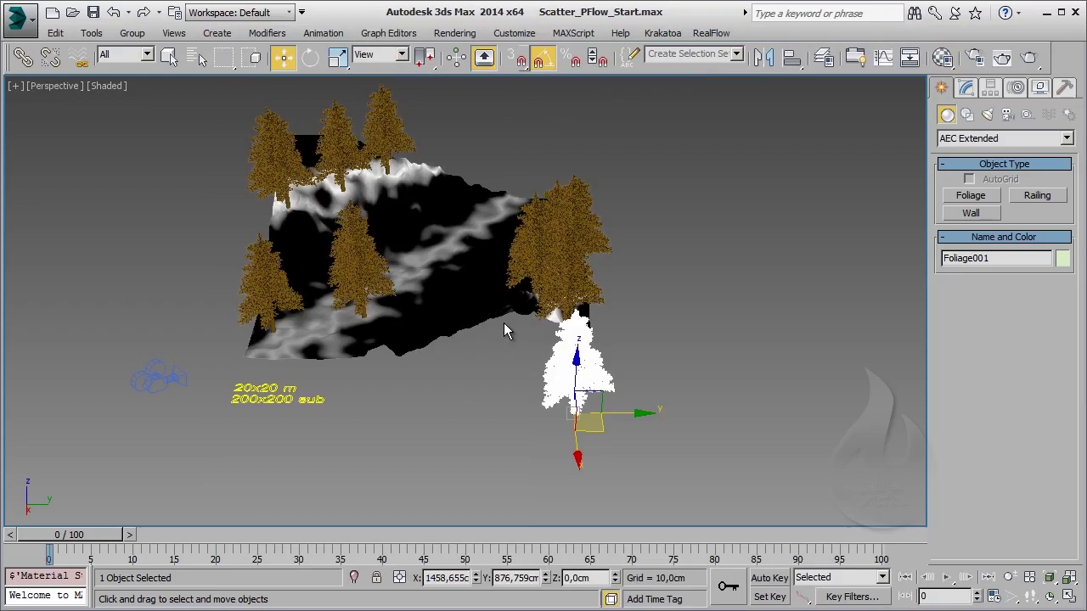
- Orbit the perspective view to inspect the scattered trees, then bring Particle View back up
mouse_move(416, 316)
middle_mouse_down("alt")
mouse_move(510, 278)
mouse_move(379, 204)
middle_mouse_up("alt")
scroll(378, 203, "up", 3)
scroll(381, 206, "down", 2)
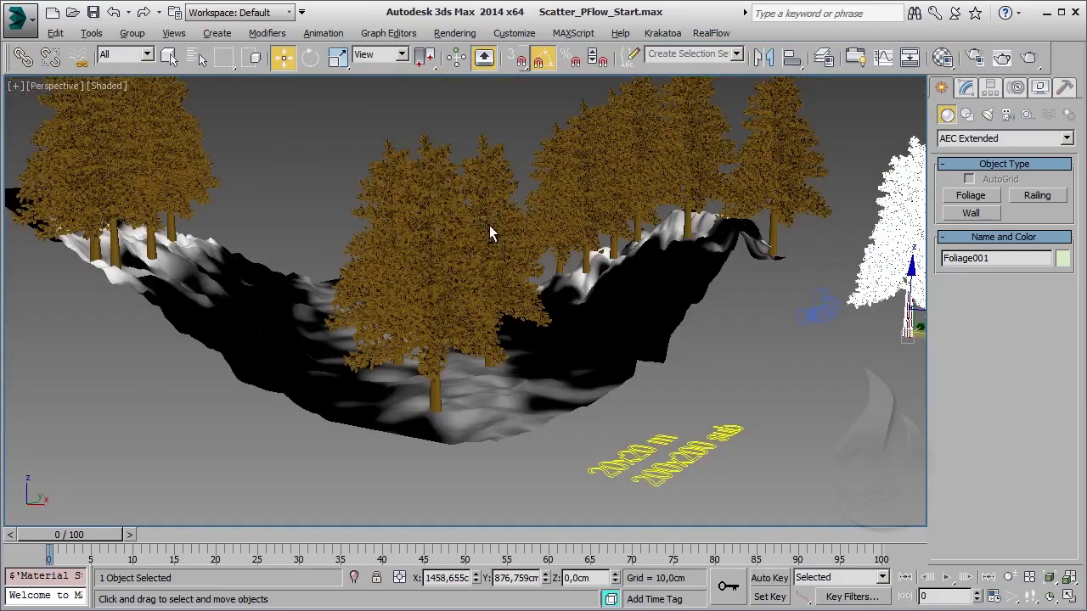
middle_click_drag(490, 229, 458, 329, "alt")
key("6")
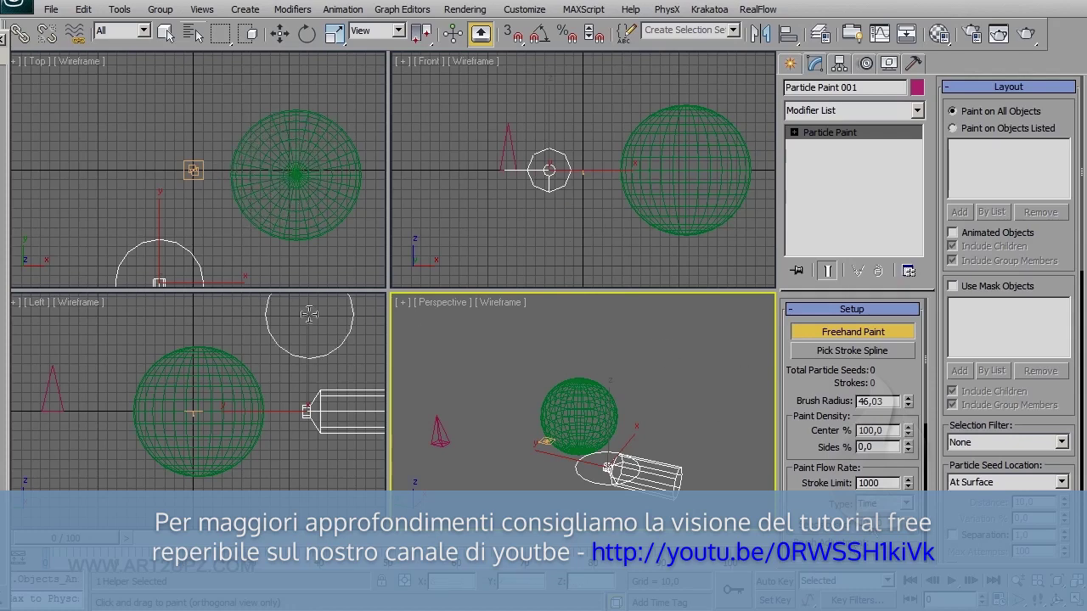
- Reduce the paint brush radius to 28,078 and paint two particle strokes onto the sphere
scroll(91, 253, "down", 2)
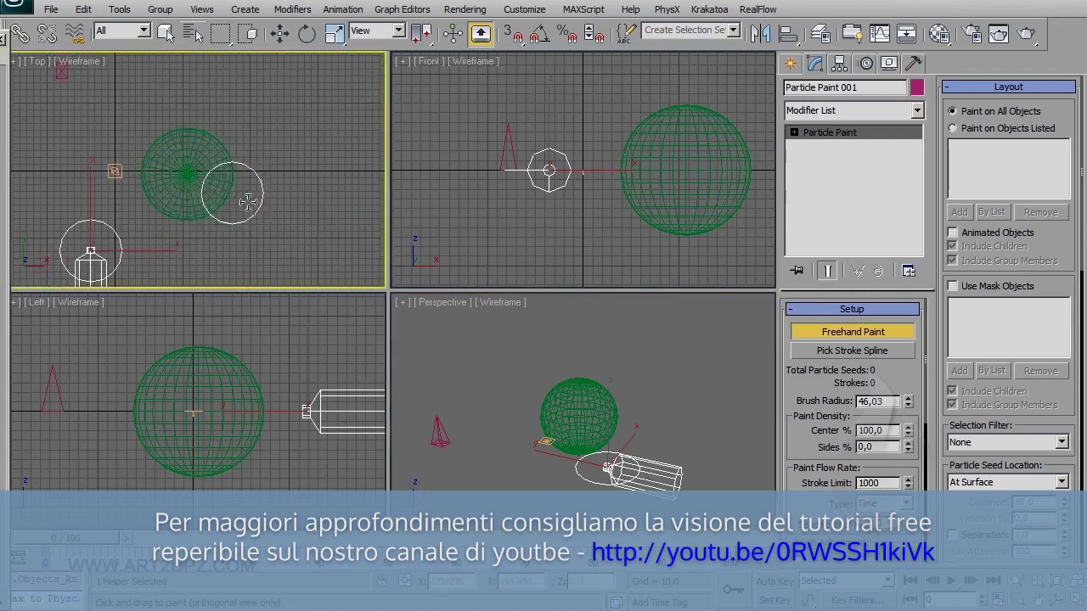
scroll(236, 395, "down", 2)
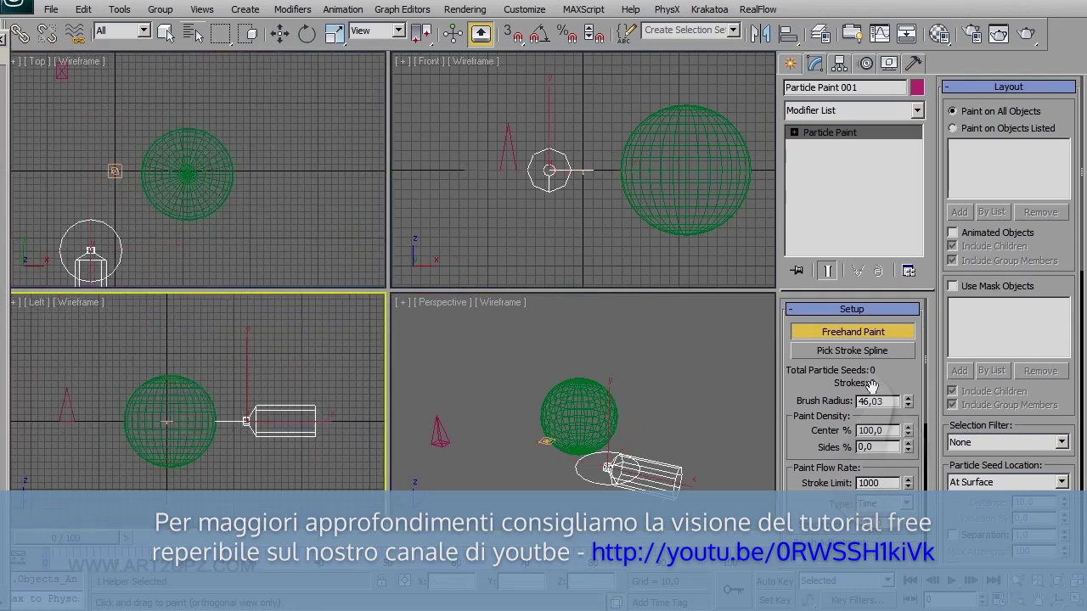
left_click_drag(920, 413, 920, 442)
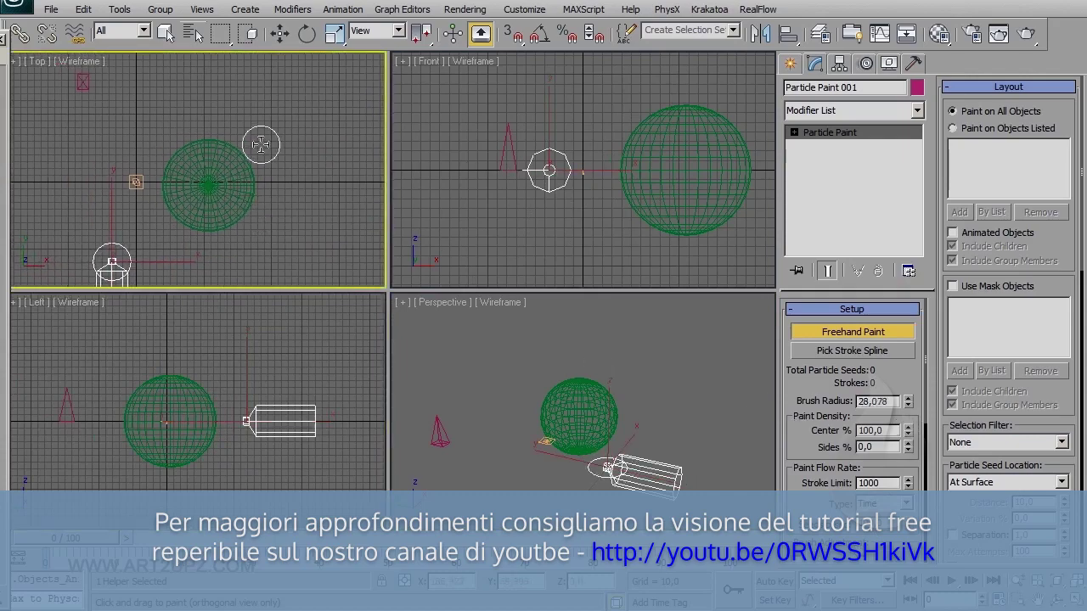
middle_click_drag(169, 204, 191, 215)
left_click_drag(190, 215, 247, 149)
left_click_drag(637, 204, 739, 174)
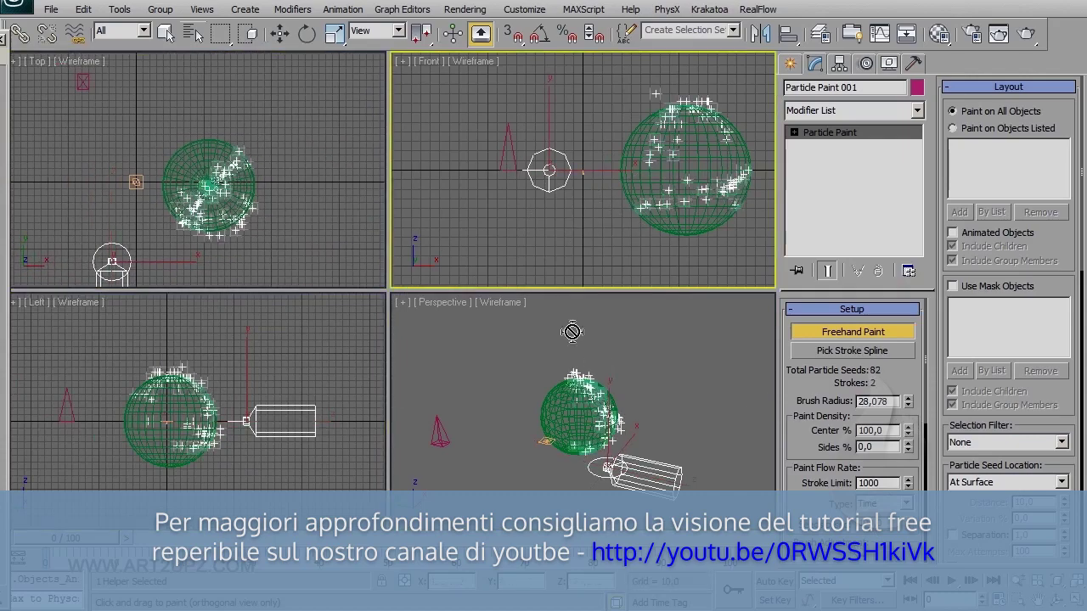
- Shrink the brush radius to 4,127 and paint four more particle strokes over the sphere
scroll(255, 382, "up", 3)
scroll(254, 383, "up", 4)
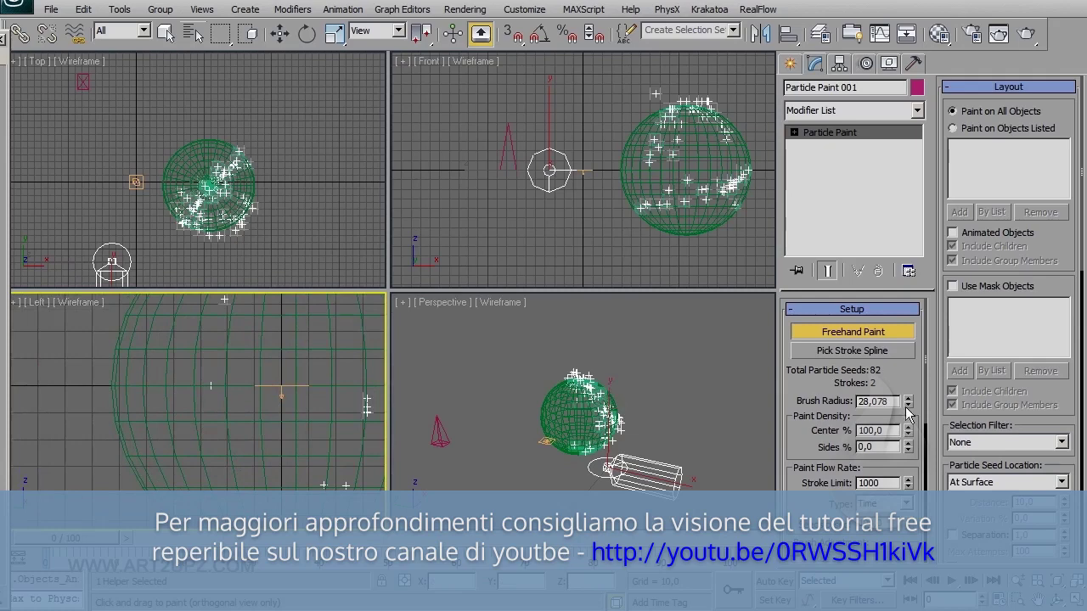
left_click_drag(908, 406, 910, 469)
left_click_drag(151, 486, 134, 428)
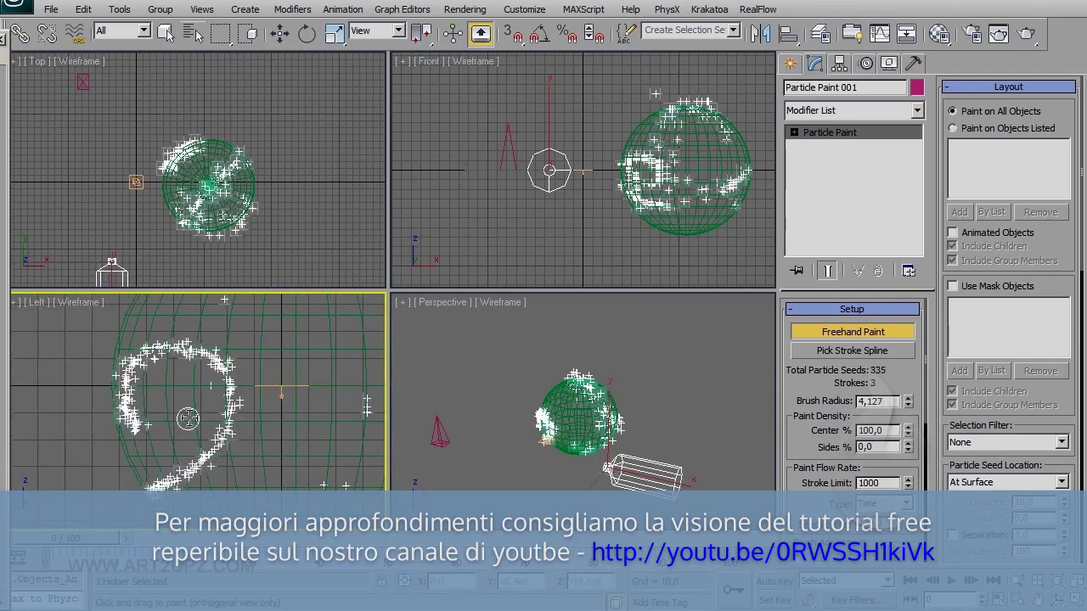
left_click_drag(258, 391, 368, 308)
middle_click_drag(295, 477, 237, 416)
left_click_drag(159, 462, 309, 470)
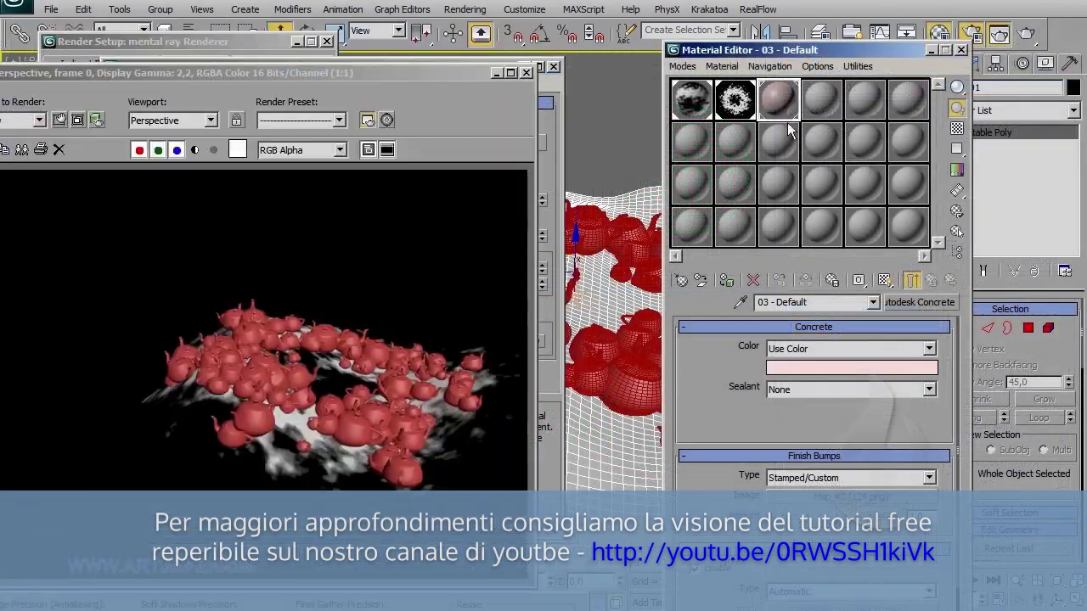
- Make the concrete colour purple, move Material Static 001 above Display 001, and re-render
left_click(852, 367)
left_click_drag(34, 73, 130, 68)
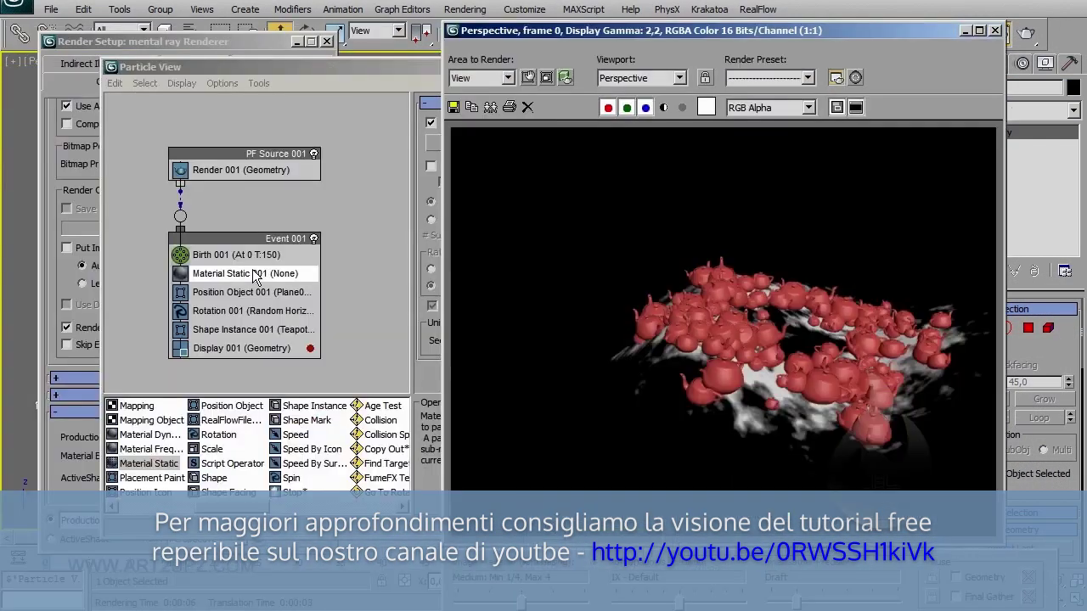
left_click_drag(255, 274, 318, 338)
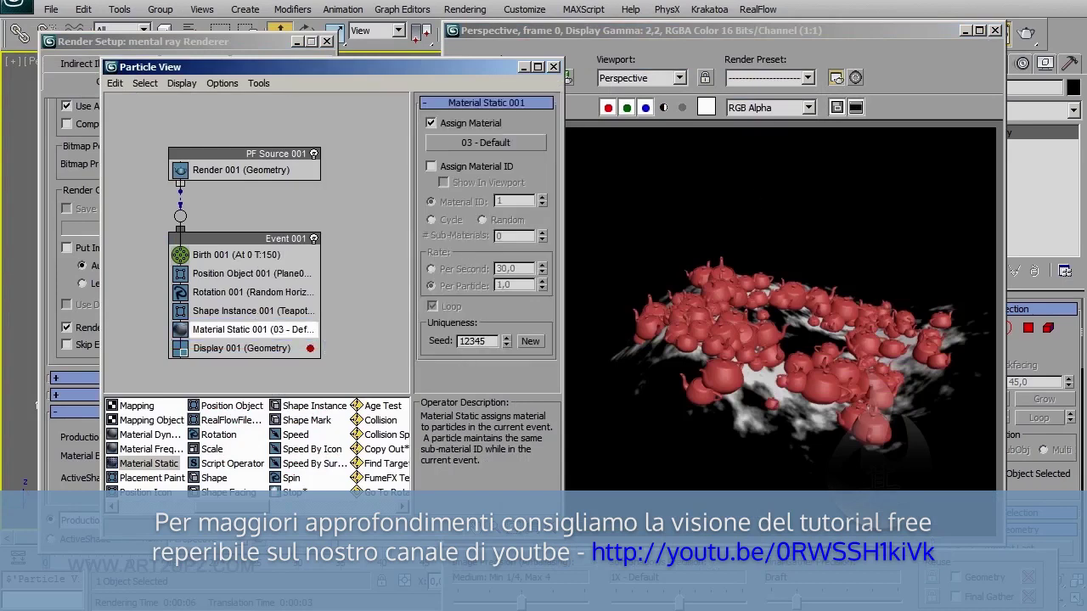
key("shift+q")
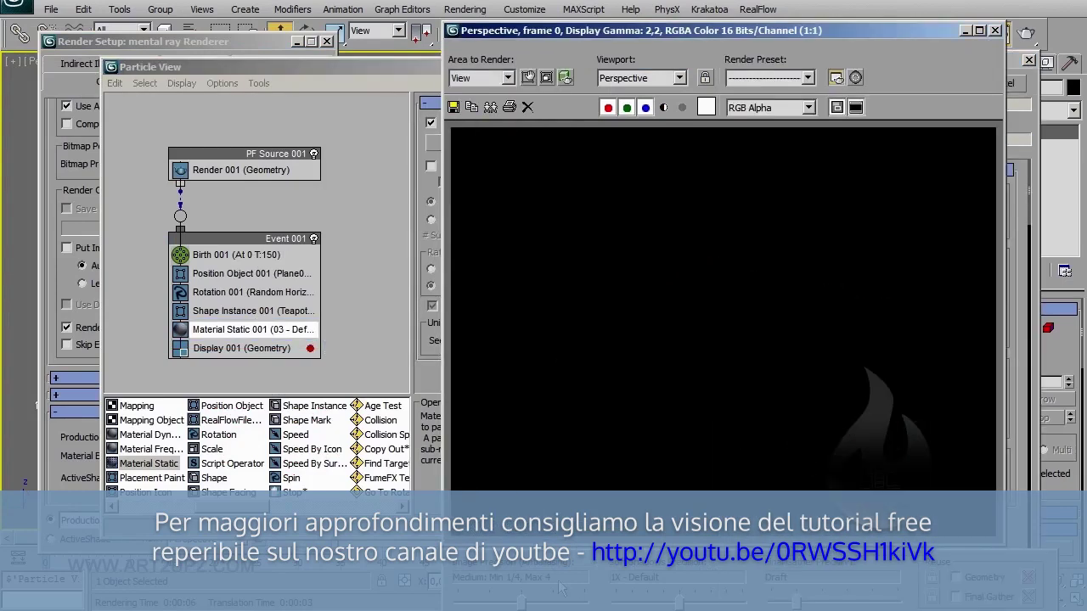